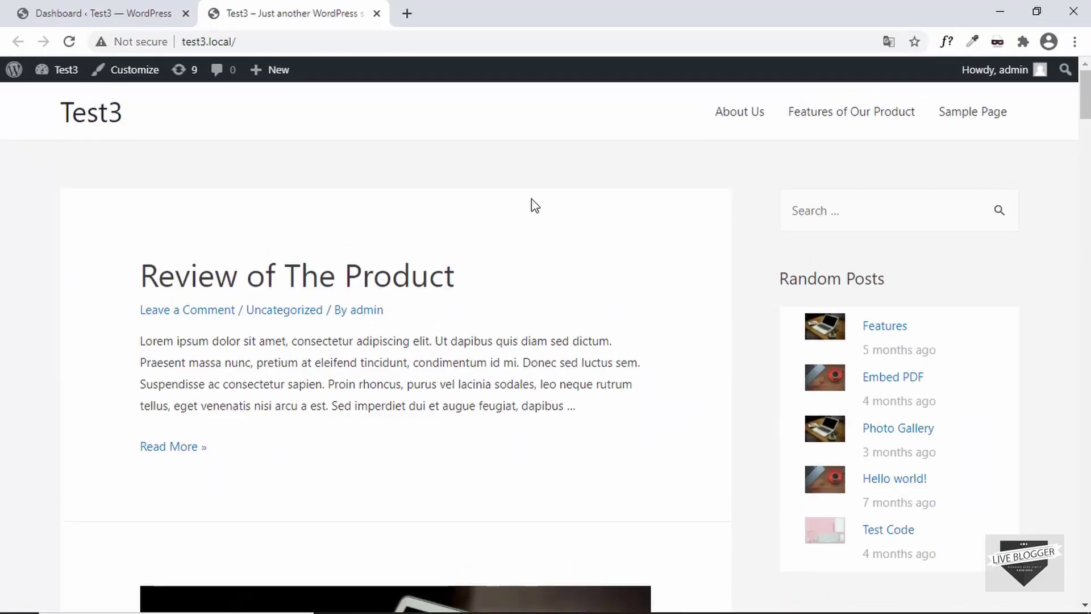
Step: Open the 'Review of The Product' post from the site's front page
scroll(534, 205, down, 3)
scroll(534, 204, up, 3)
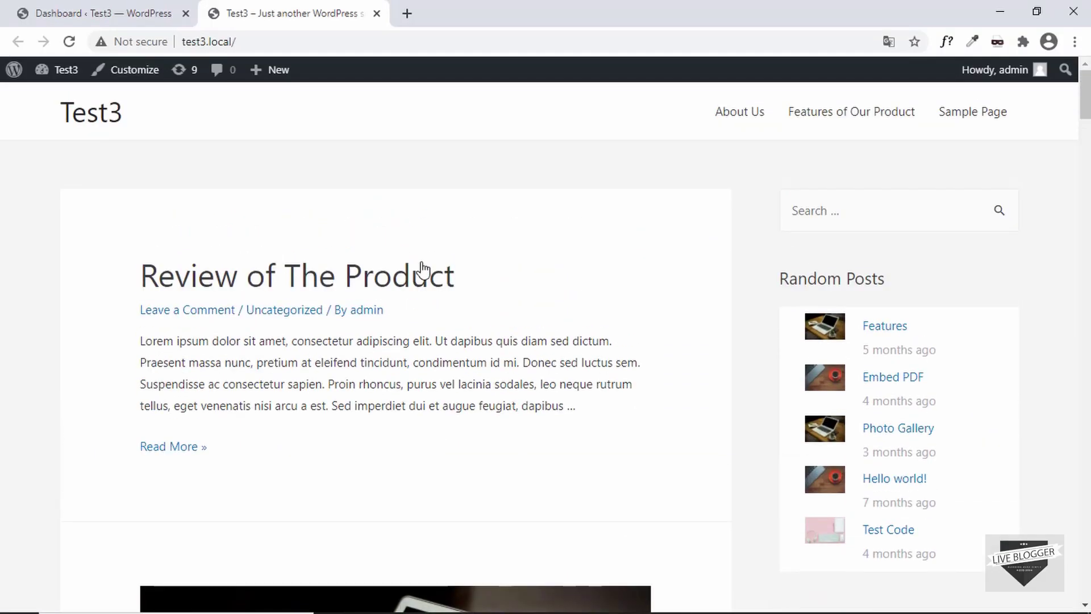
click(385, 280)
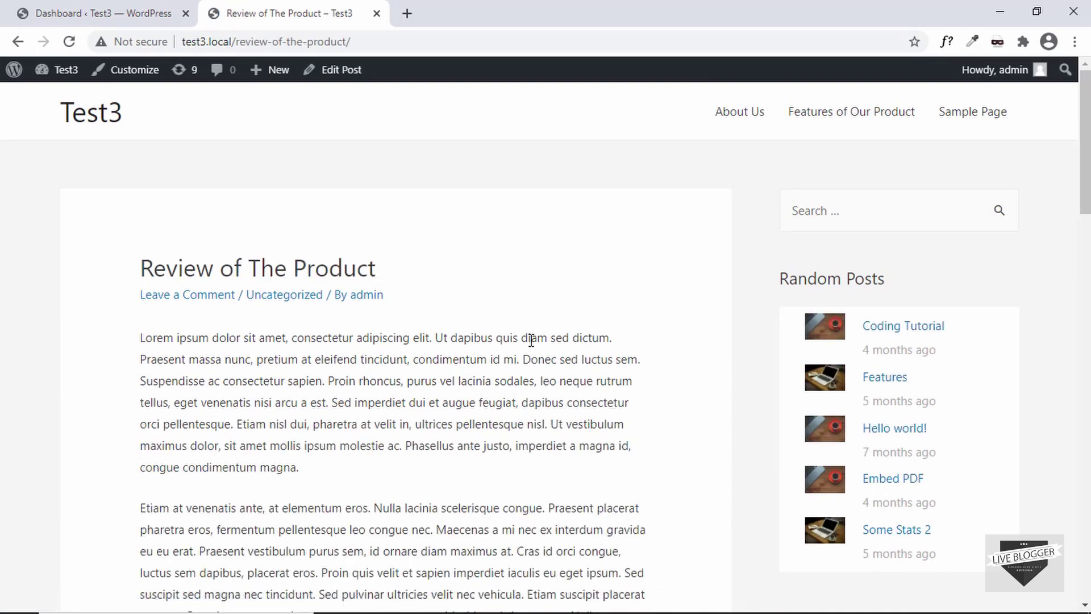
click(1074, 42)
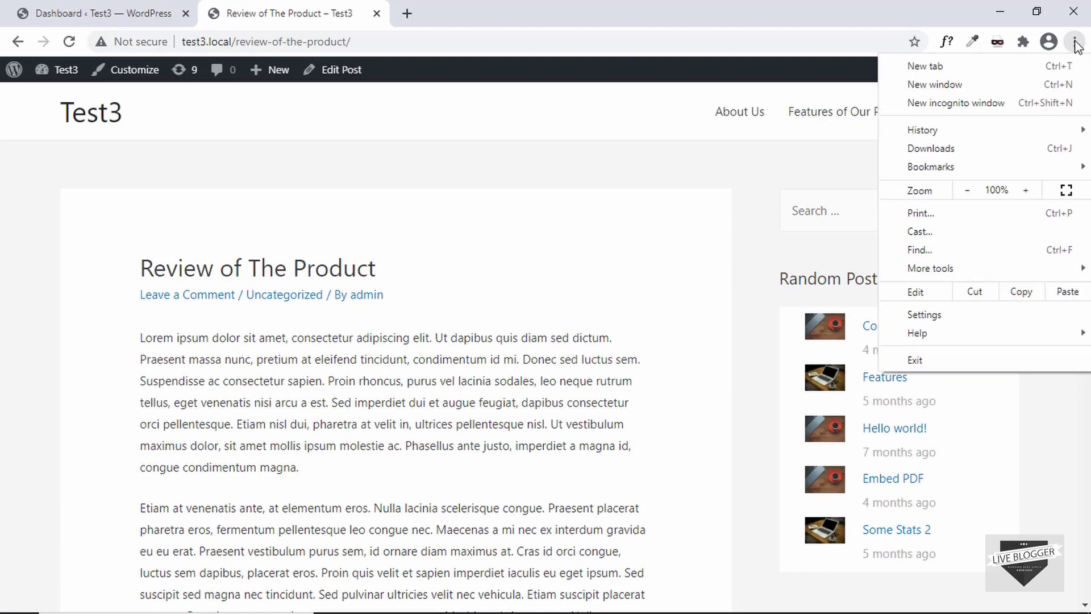
click(946, 220)
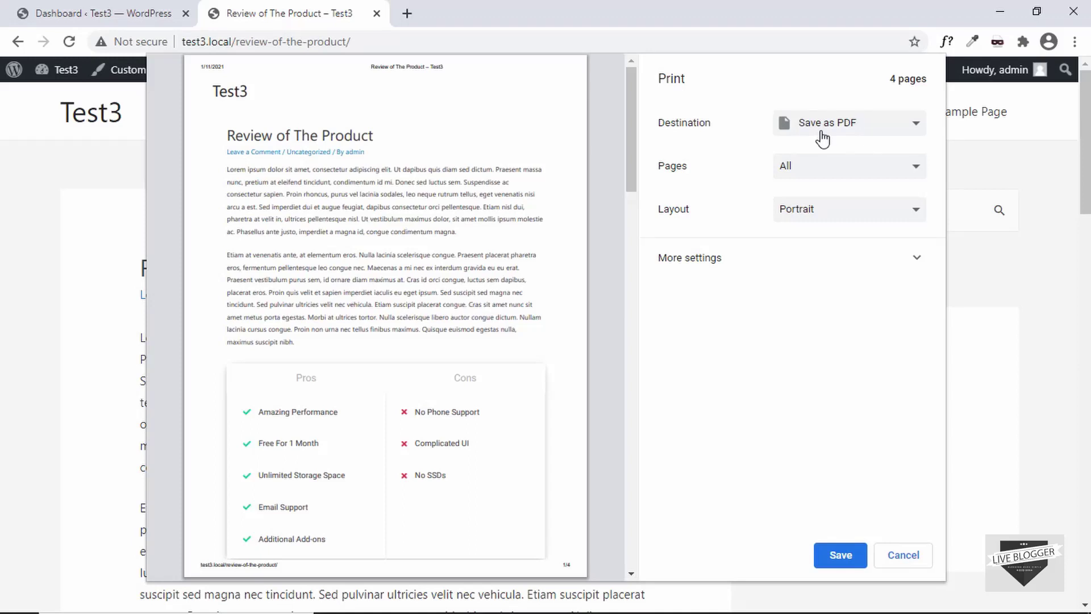
click(841, 127)
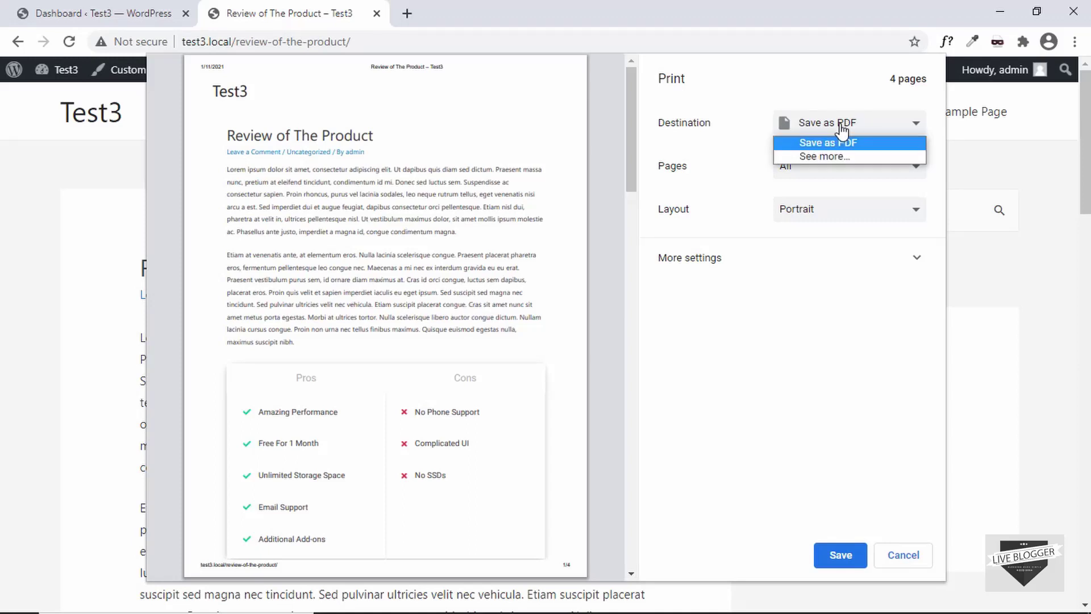
click(730, 128)
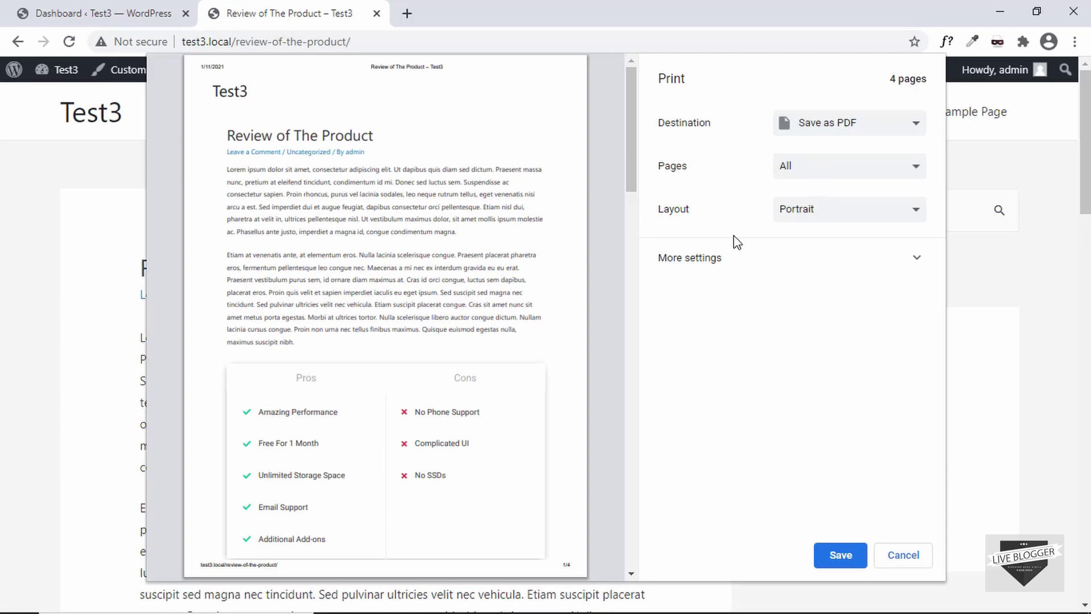
click(824, 218)
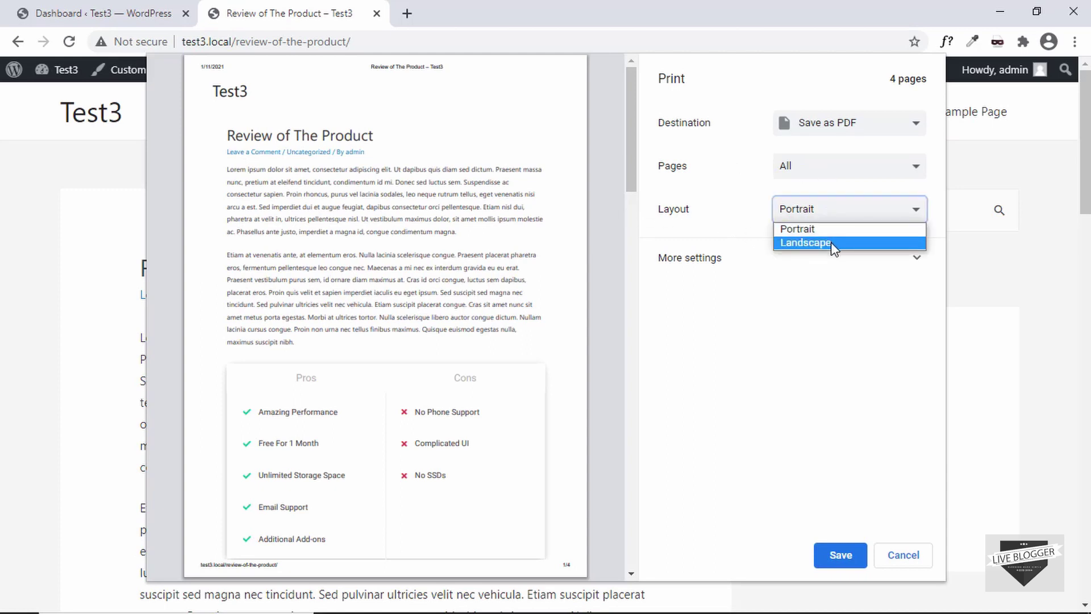
click(730, 208)
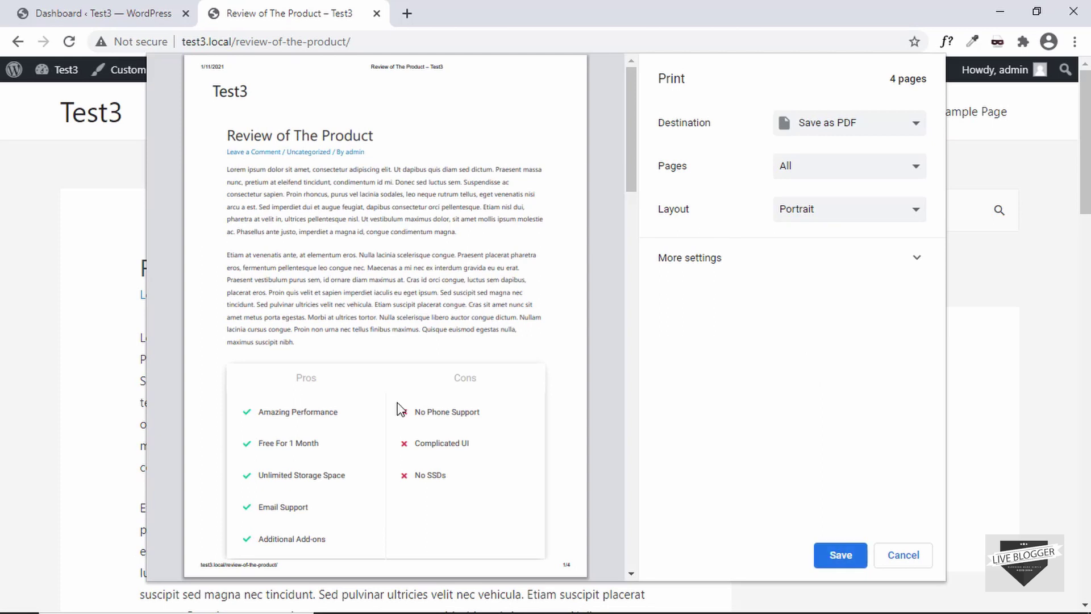
scroll(392, 365, down, 10)
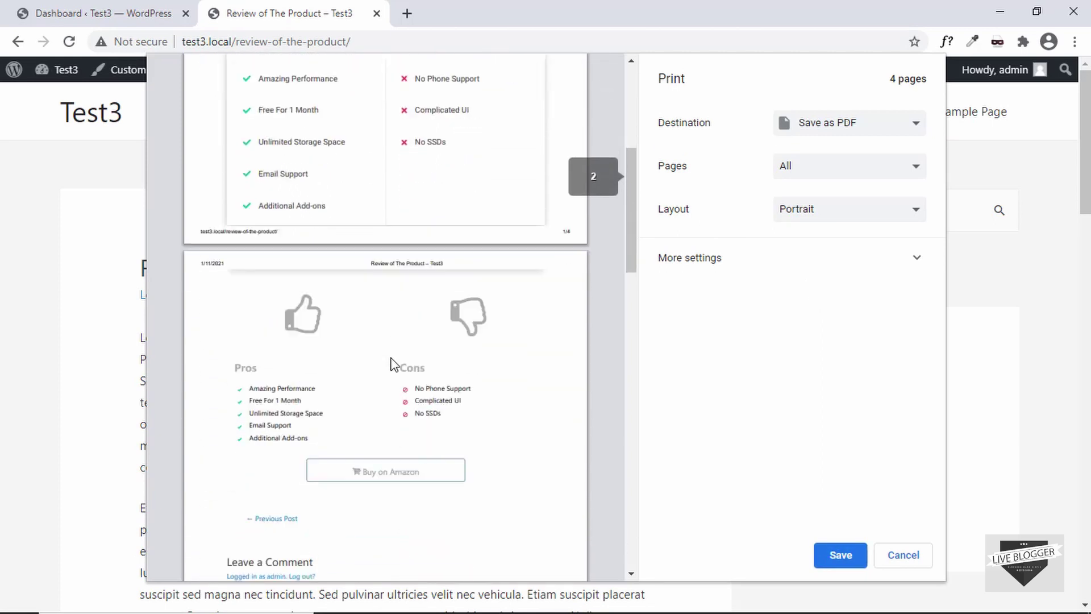
scroll(392, 364, up, 10)
key(Escape)
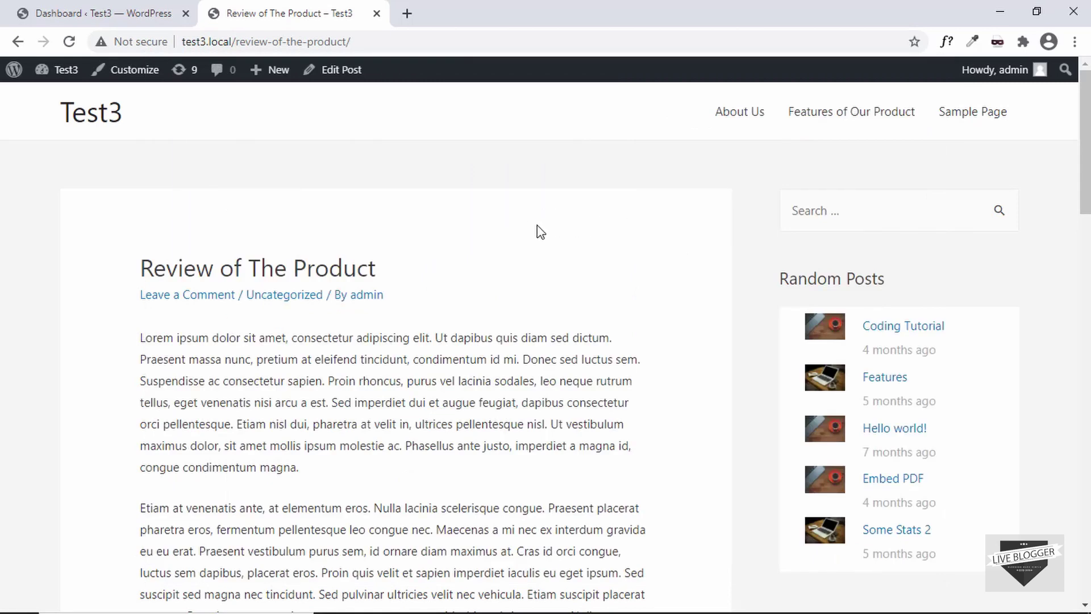
scroll(535, 232, down, 1)
Step: Search the plugin directory for 'print my blog', then install and activate Print My Blog
scroll(521, 237, up, 1)
click(15, 8)
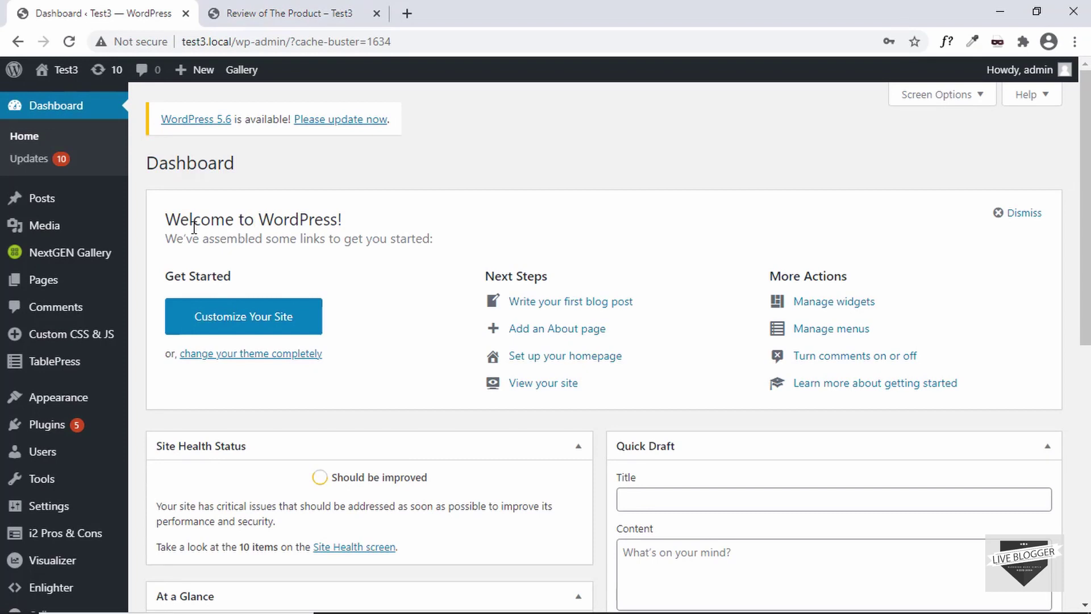
mouse_move(44, 426)
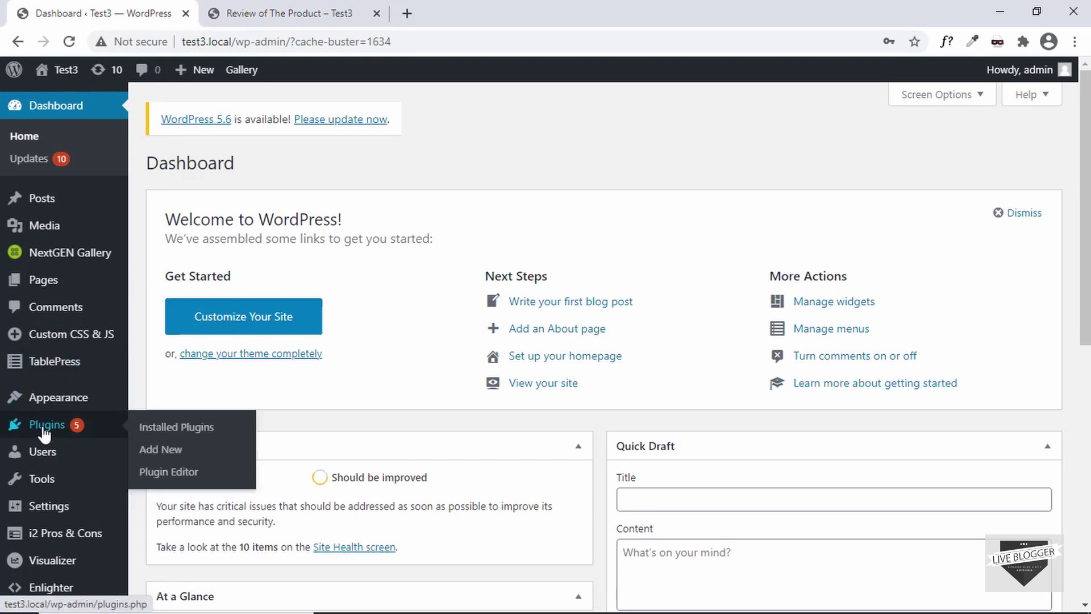
click(160, 449)
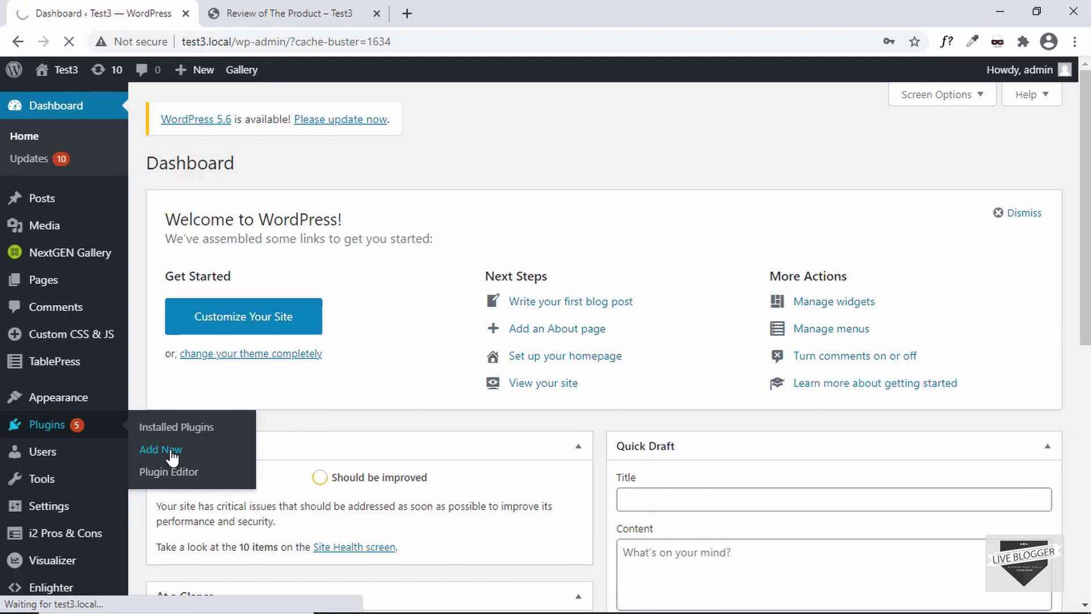
click(881, 206)
text(print my blog)
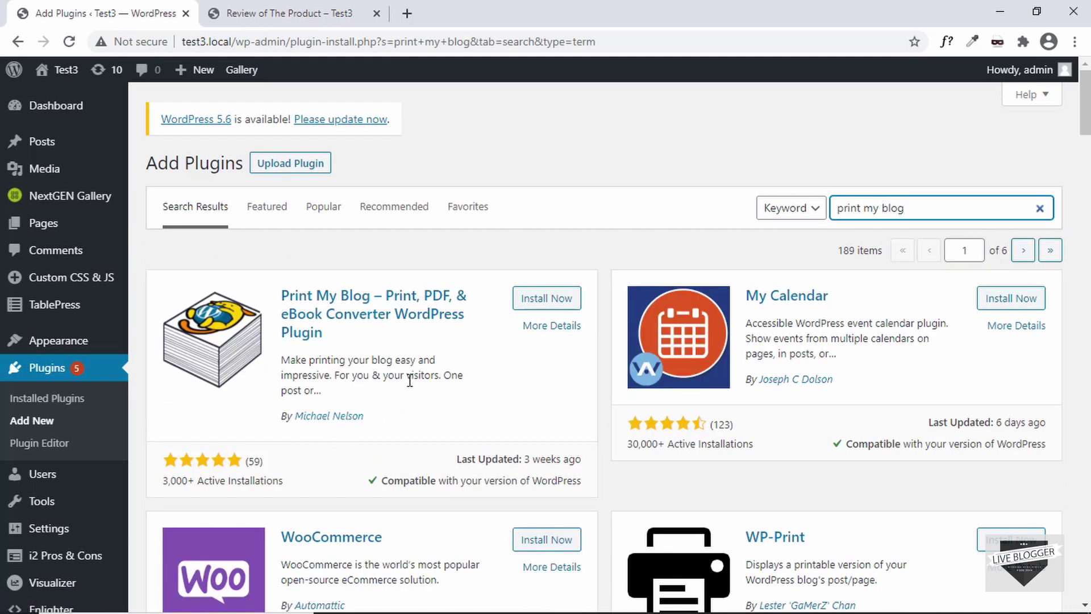
click(545, 301)
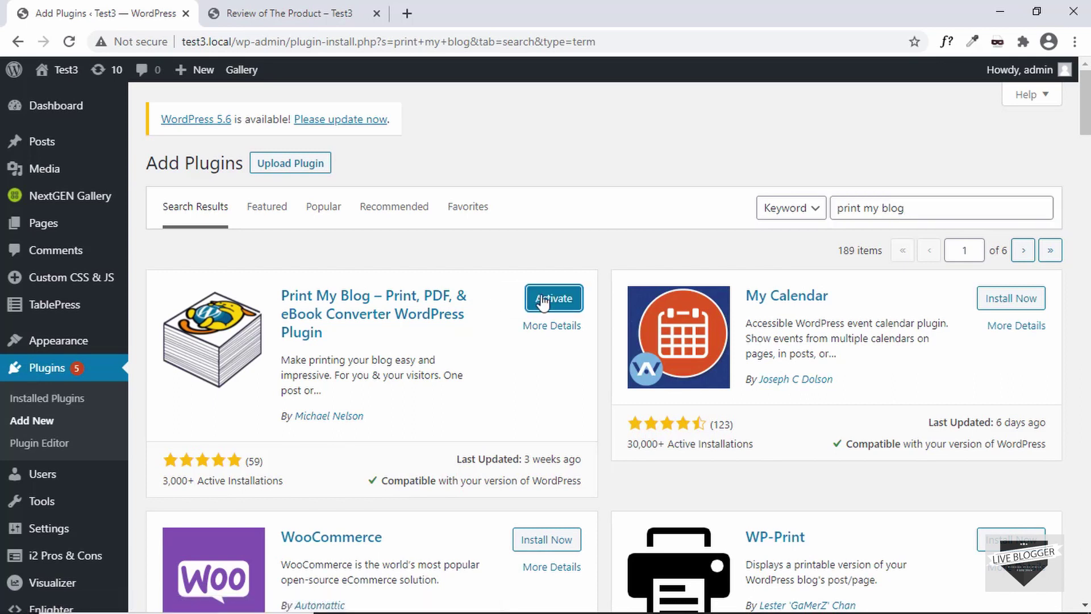
click(553, 301)
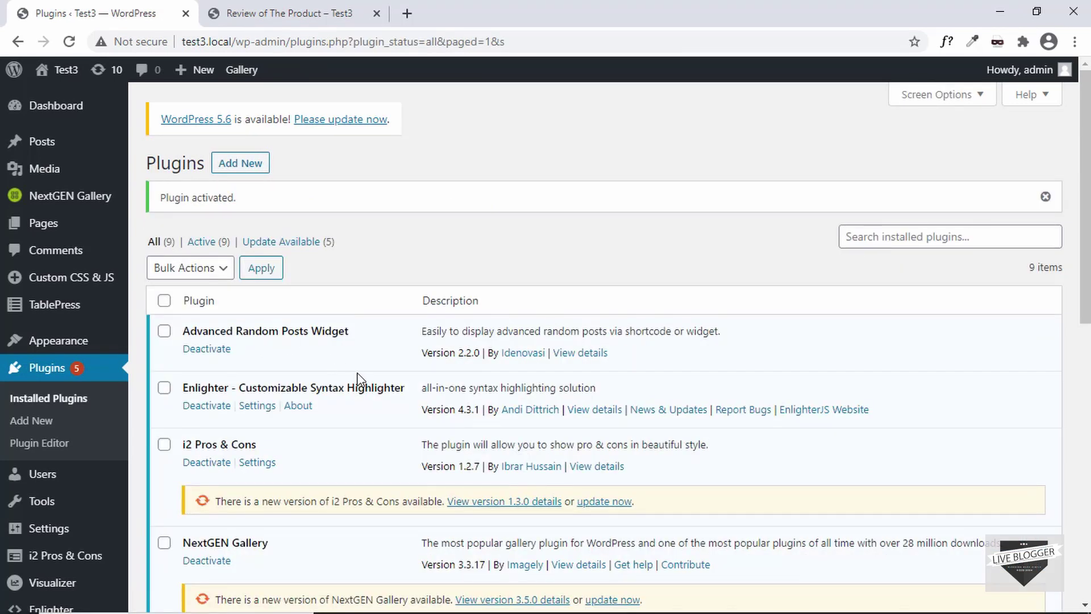
Step: Go to Print My Blog's Settings page from the admin sidebar
scroll(358, 379, down, 7)
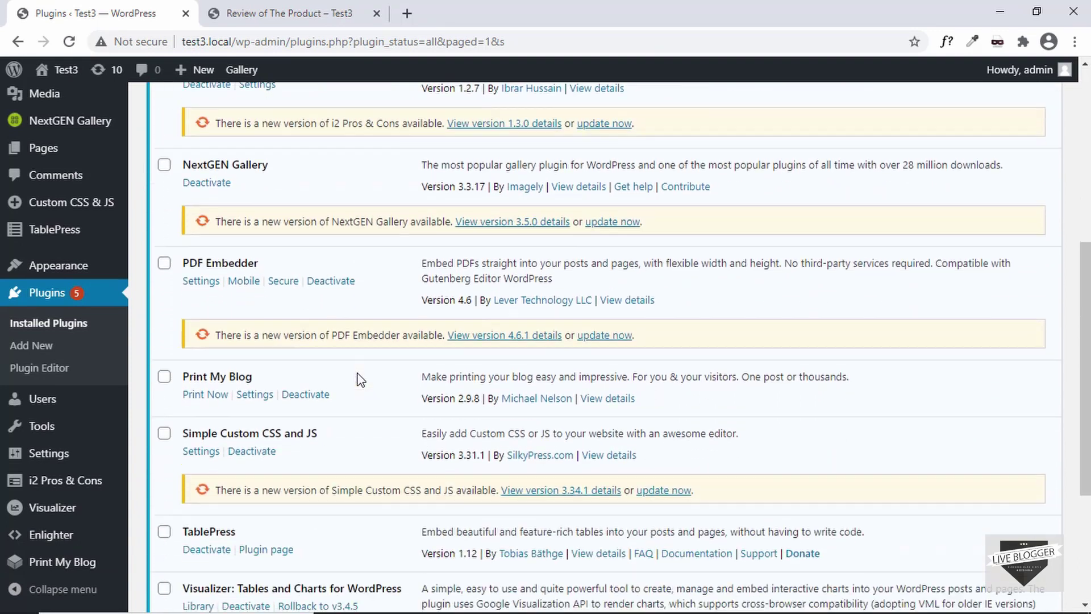
scroll(358, 379, down, 1)
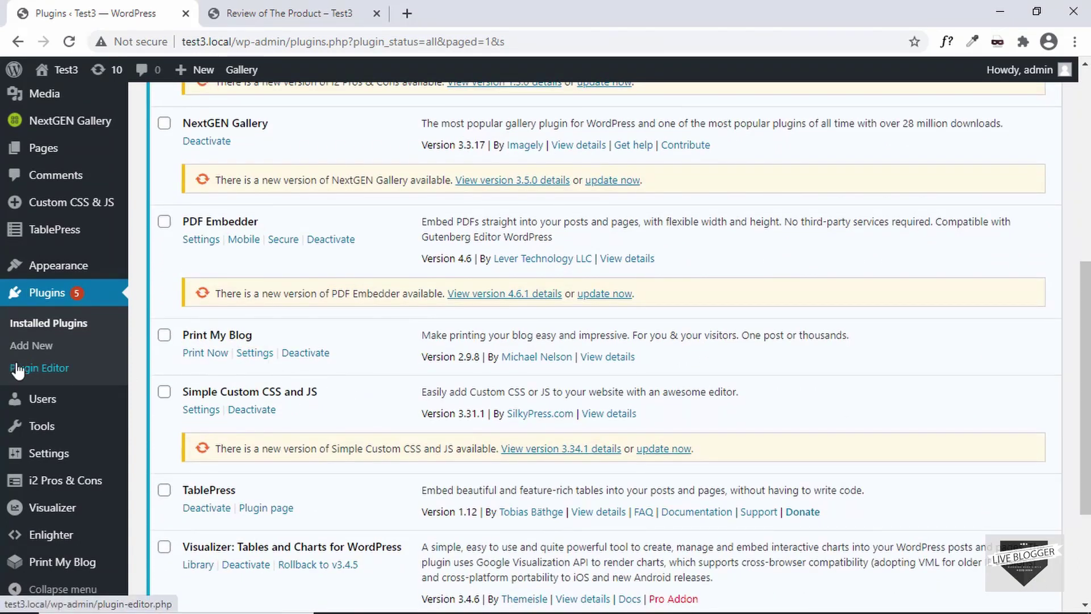
scroll(55, 373, down, 3)
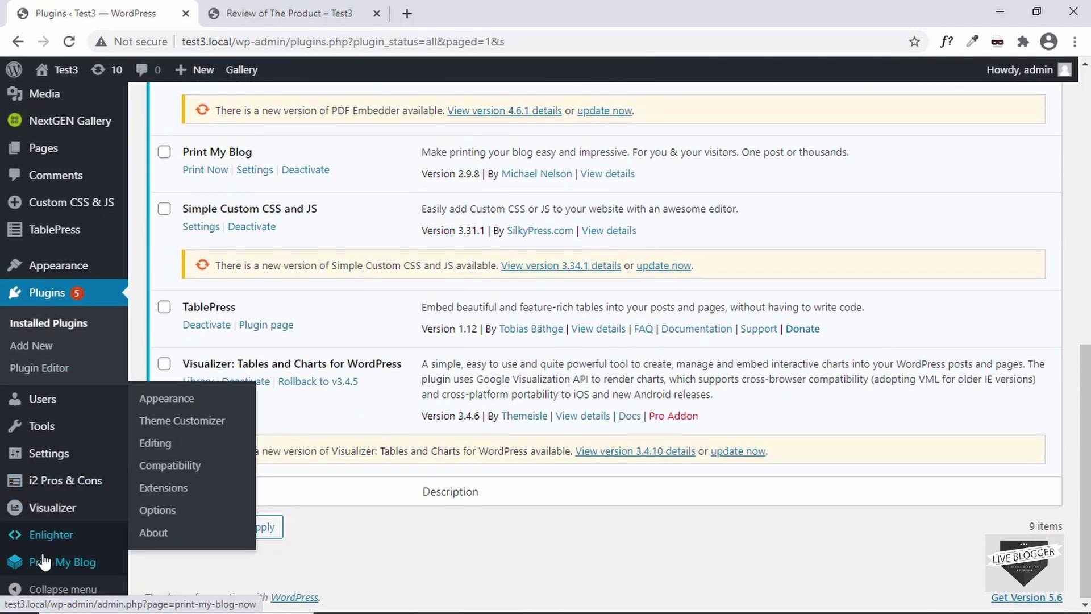
mouse_move(42, 562)
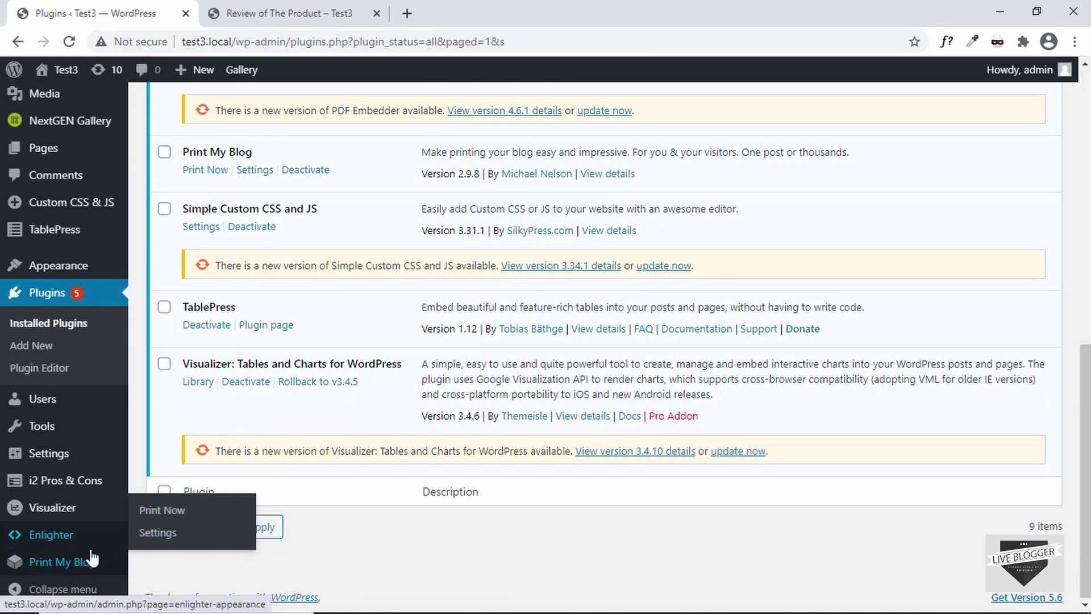
click(159, 535)
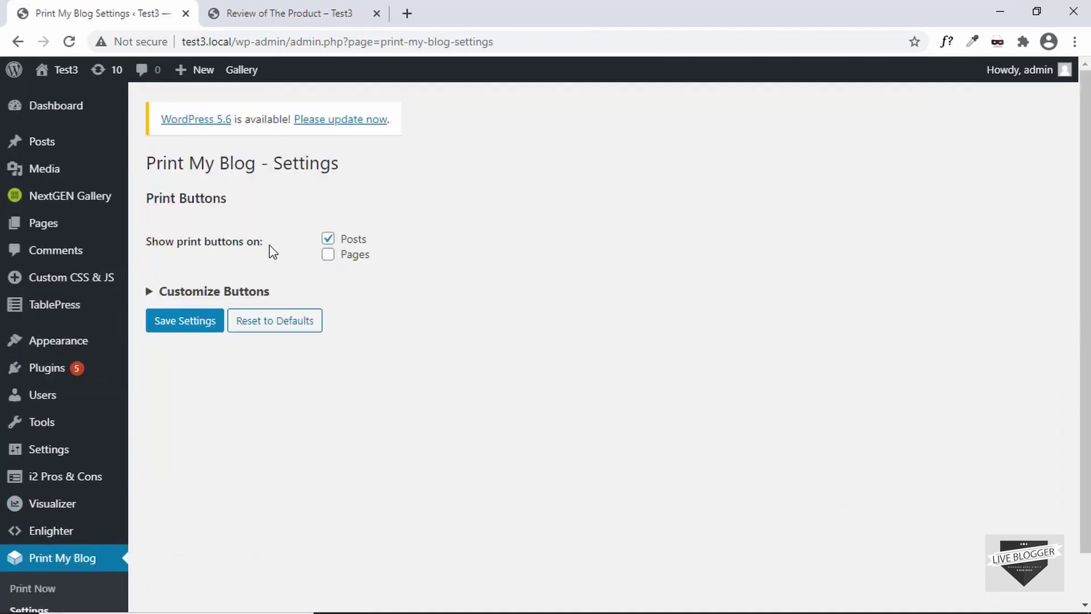
Step: Expand Customize Buttons, keep button placement Above Content, and review the Print Formats
click(203, 299)
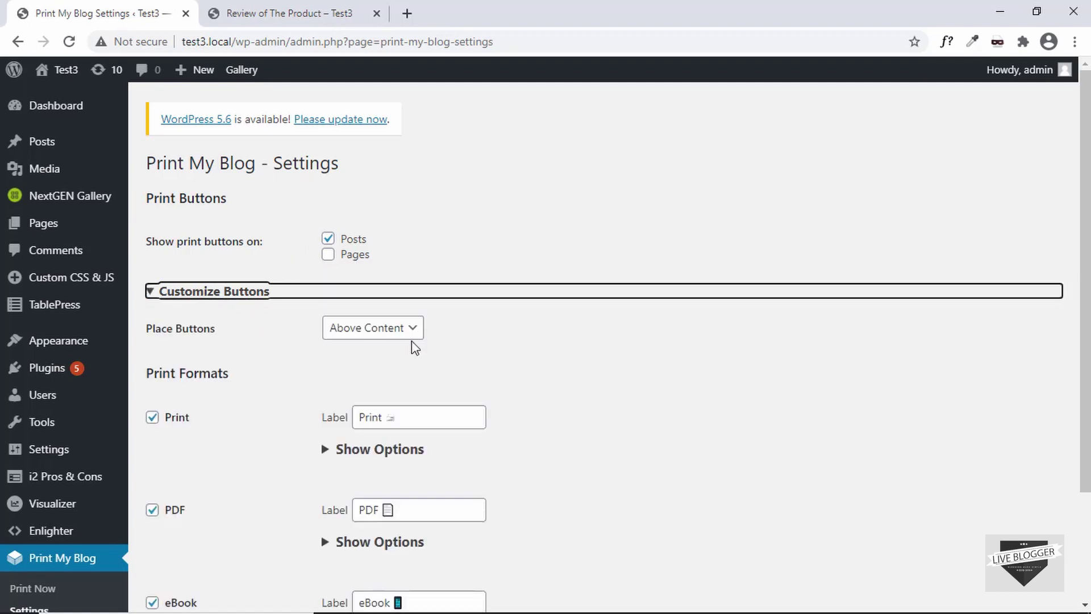
scroll(527, 355, down, 2)
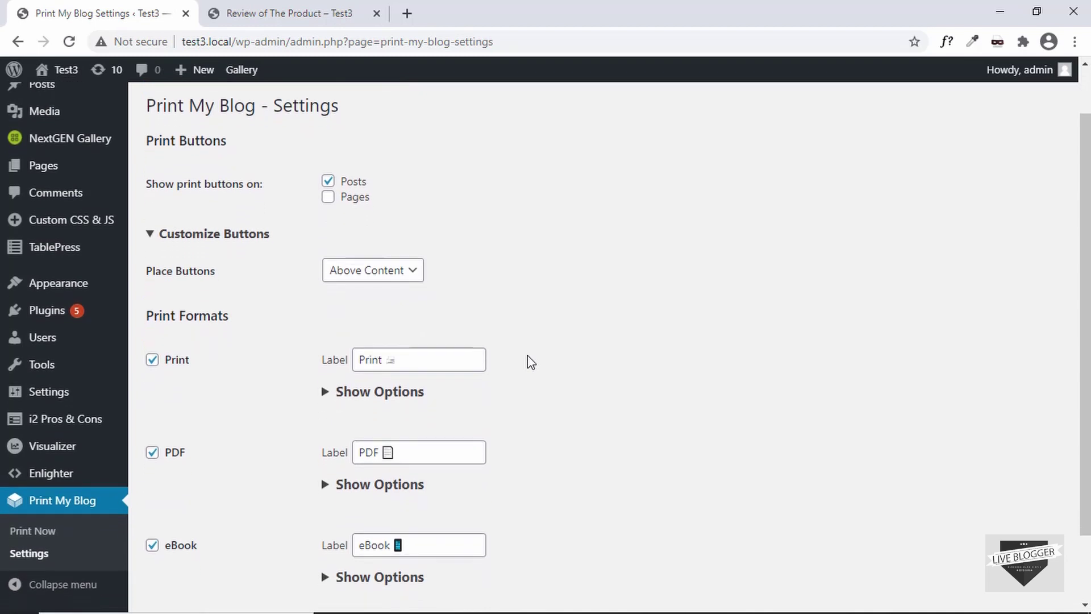
click(377, 243)
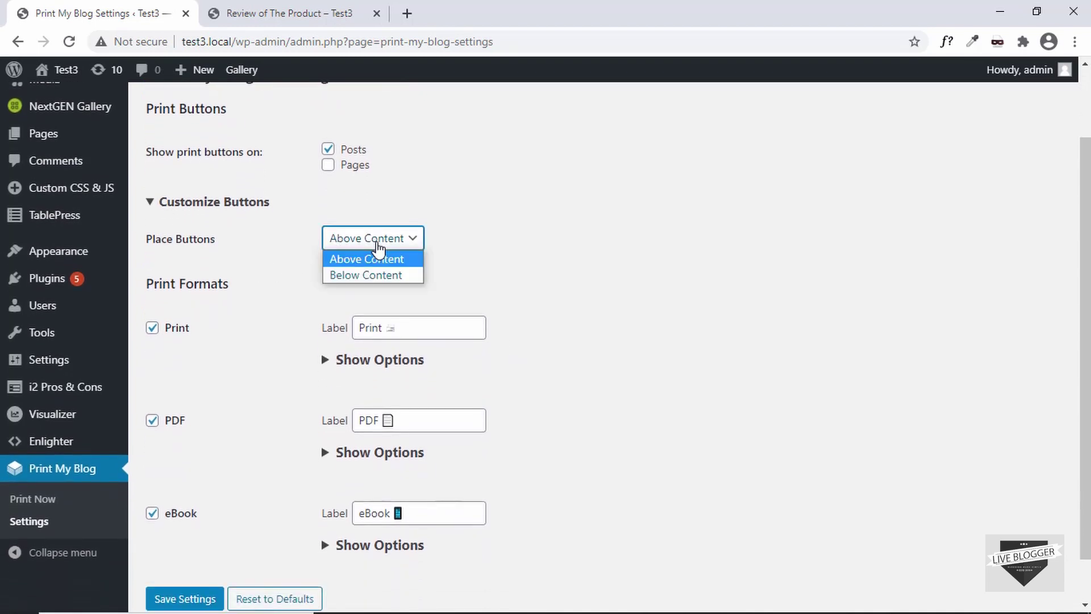
click(514, 262)
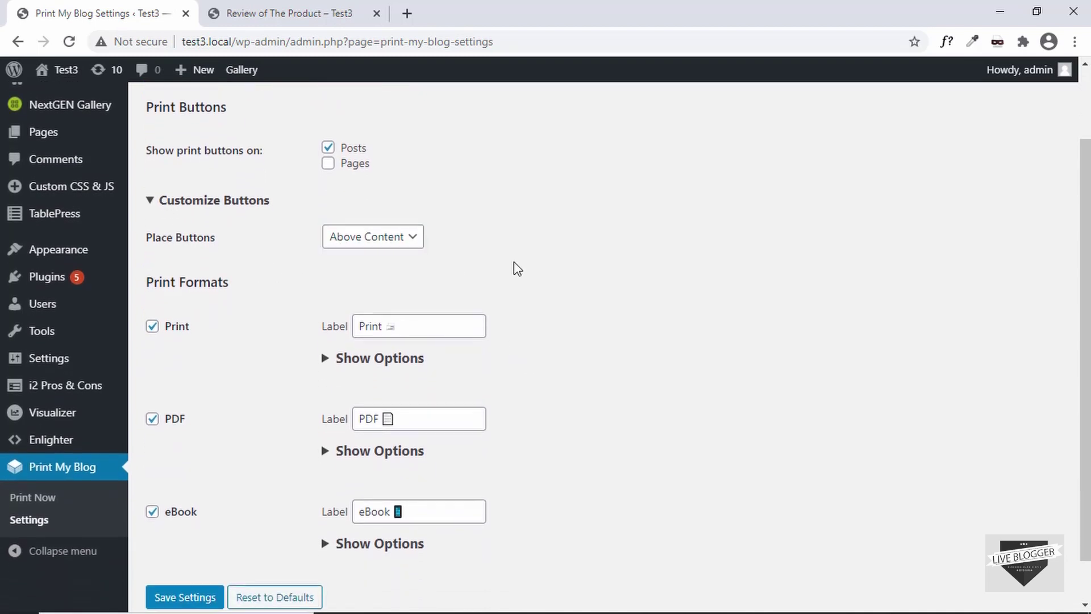
scroll(513, 262, down, 1)
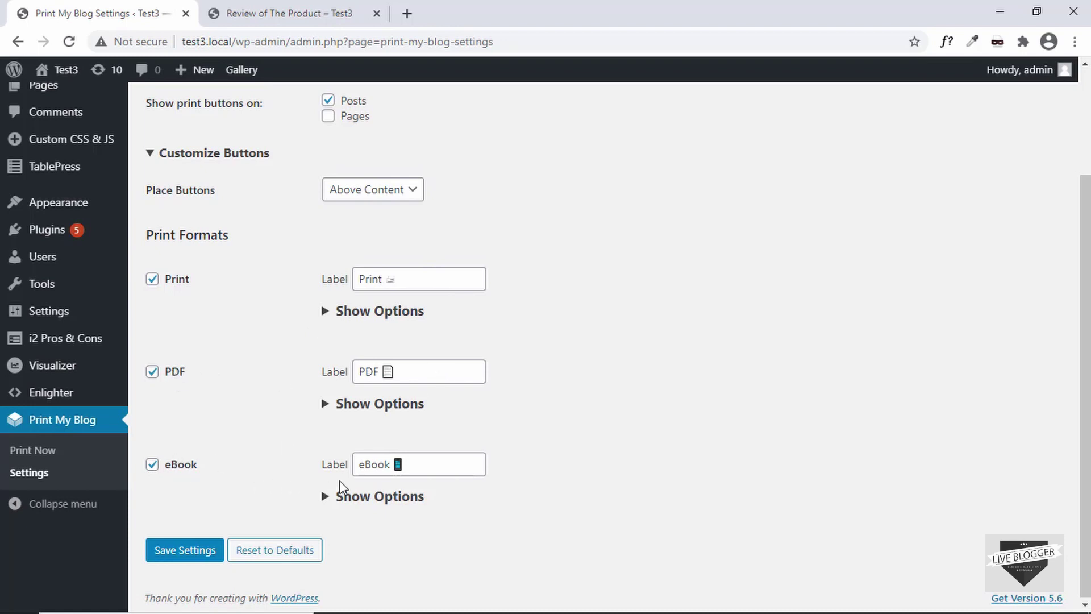
scroll(449, 340, down, 1)
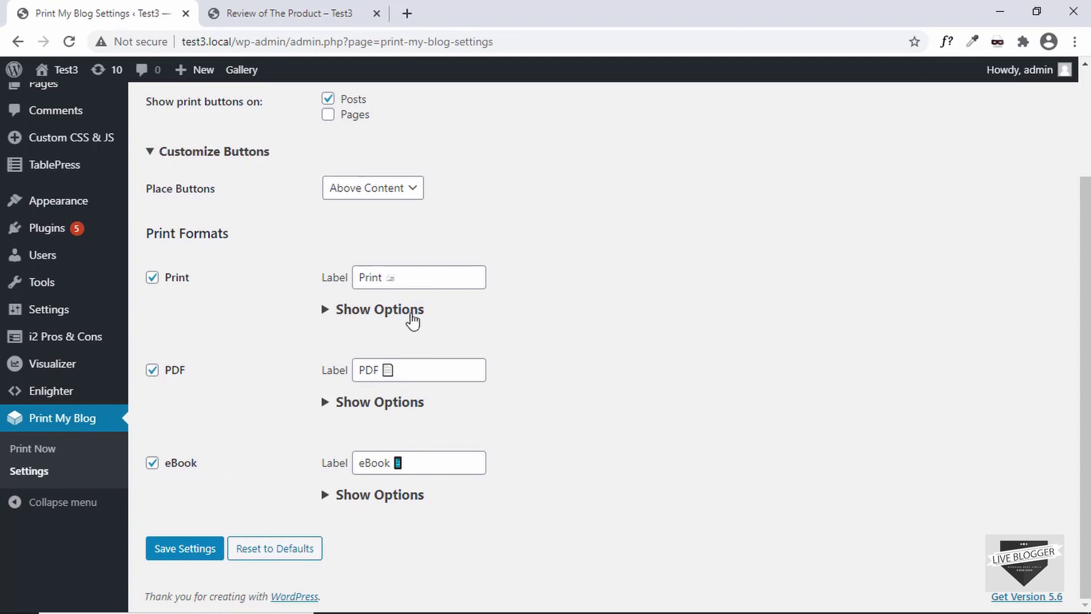
Step: Expand the Print format's options and leave Filters Used out of the header
click(382, 311)
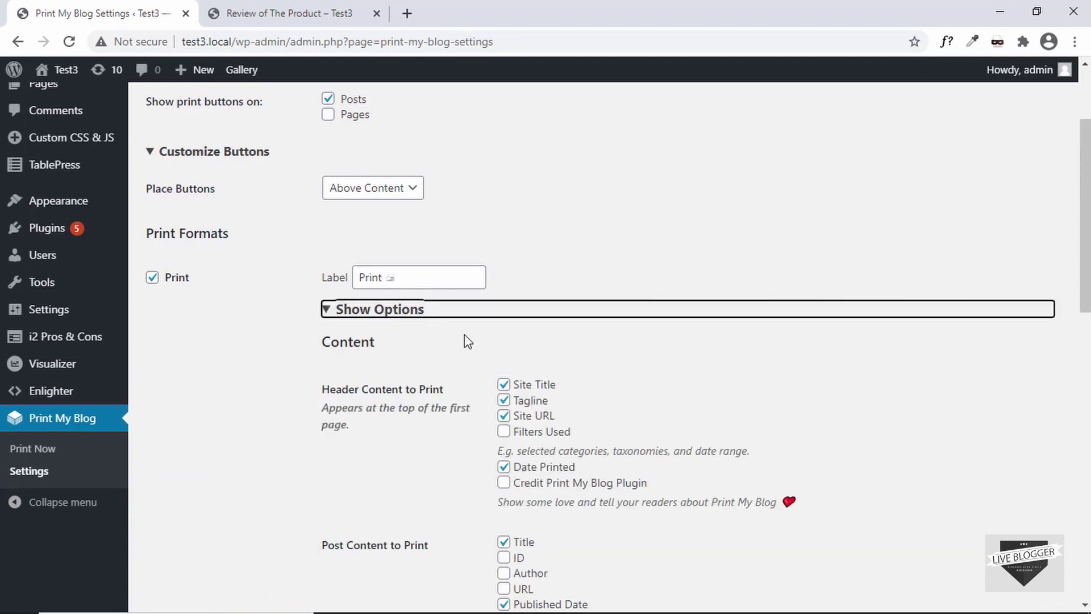
scroll(465, 339, down, 3)
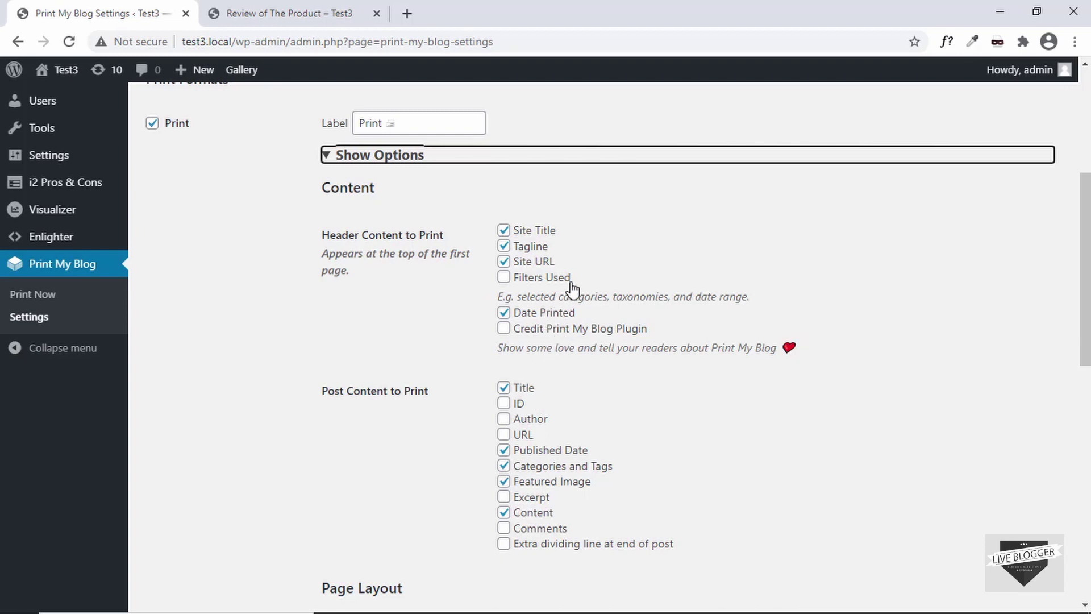
scroll(571, 290, down, 1)
click(544, 242)
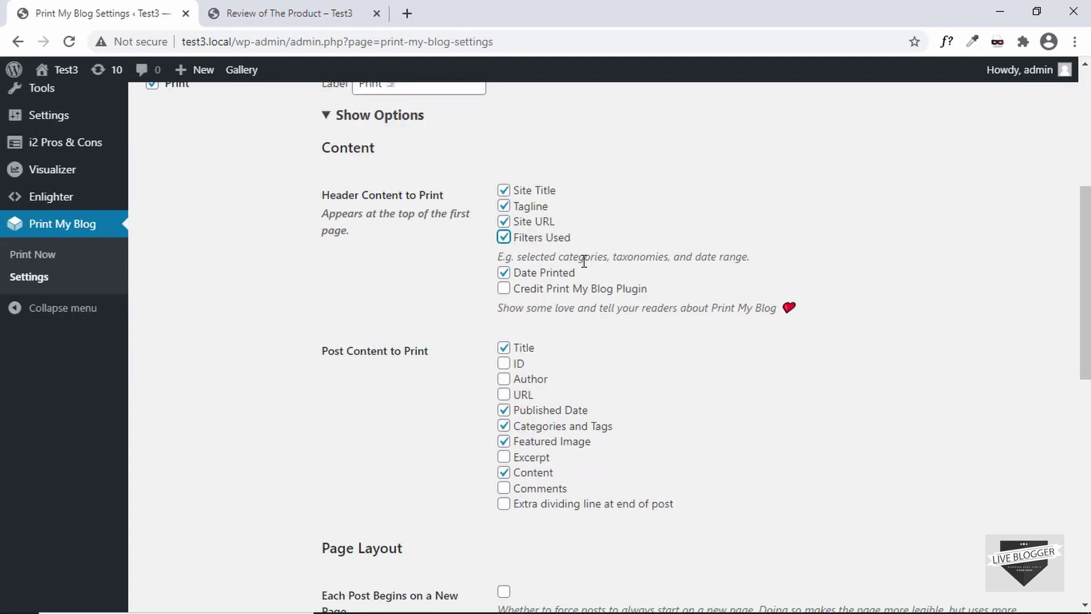
click(504, 237)
scroll(455, 263, down, 3)
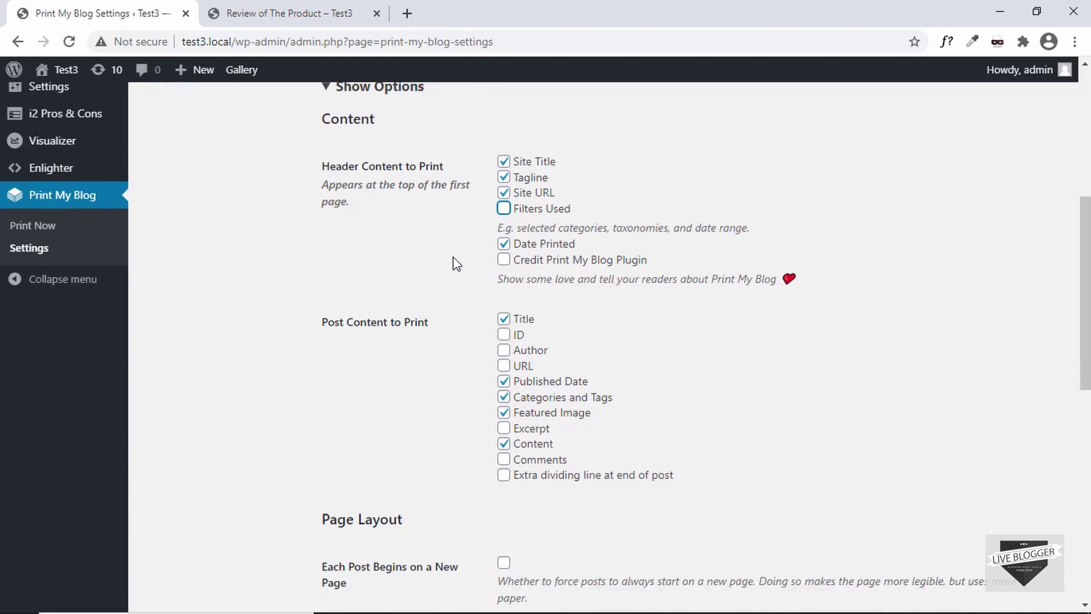
scroll(455, 263, up, 2)
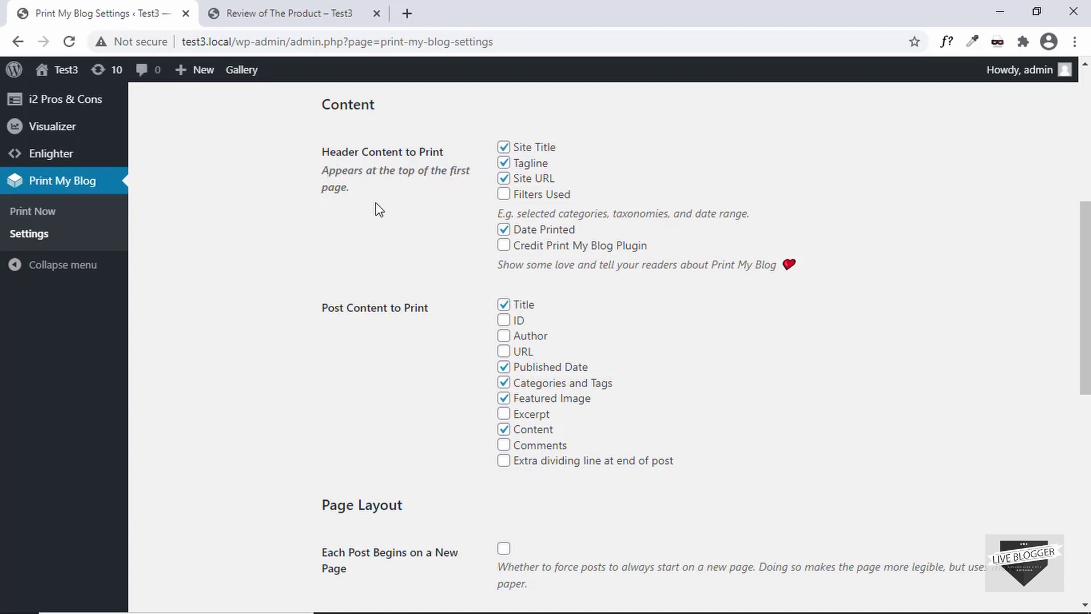
Step: Keep the Print layout at one column after checking the Columns choices
scroll(373, 210, down, 3)
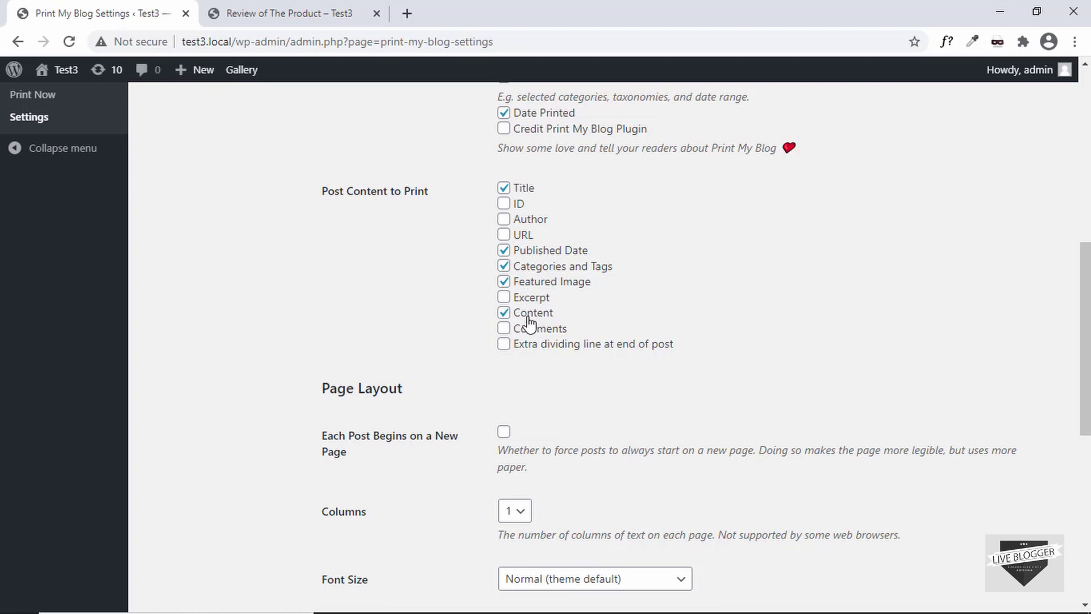
scroll(522, 258, down, 1)
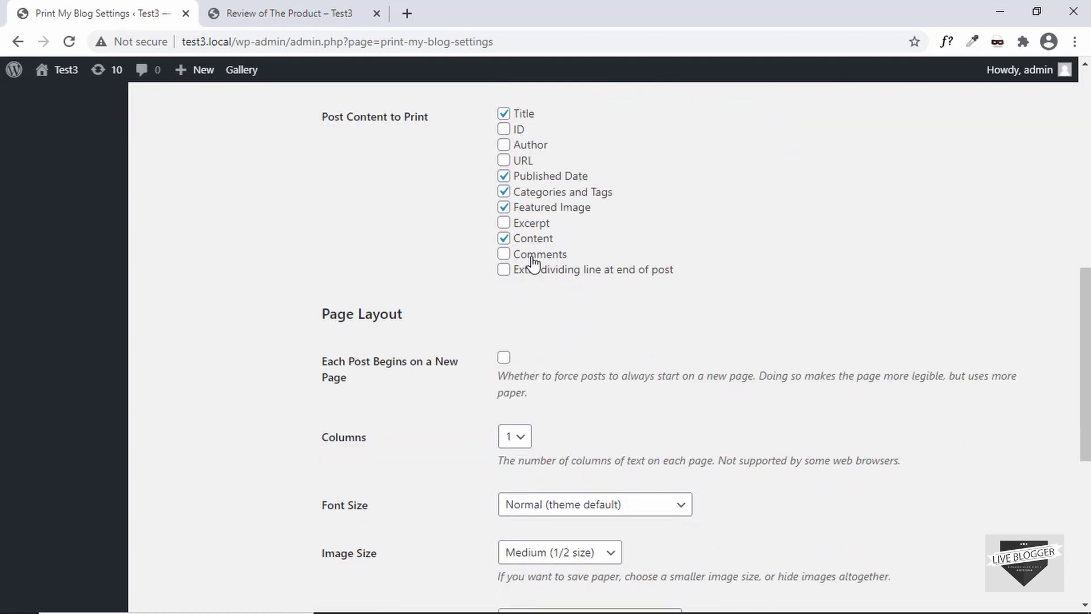
scroll(451, 272, down, 2)
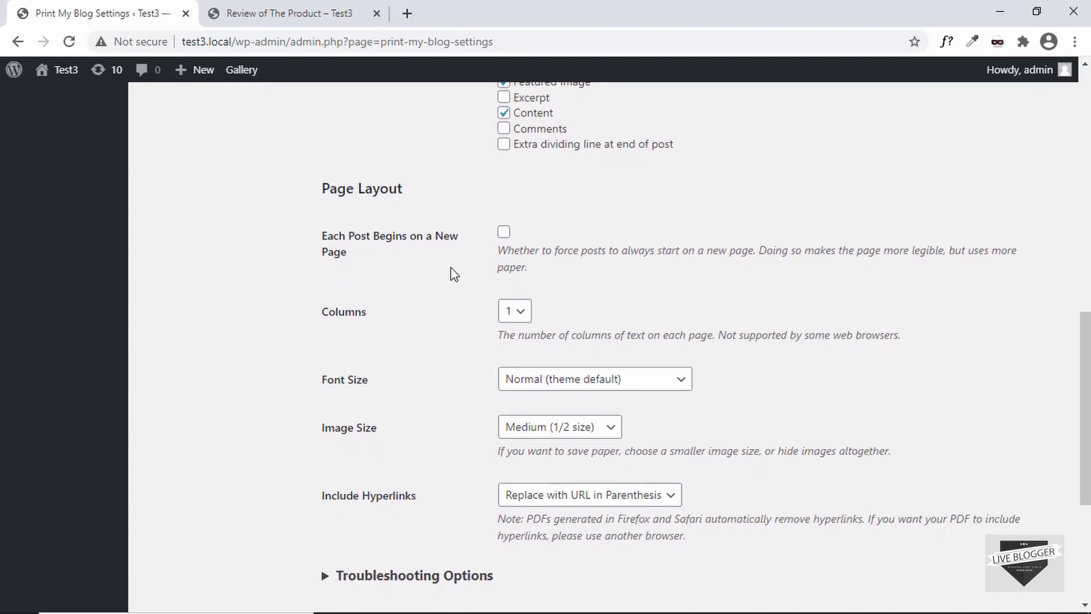
scroll(453, 274, down, 1)
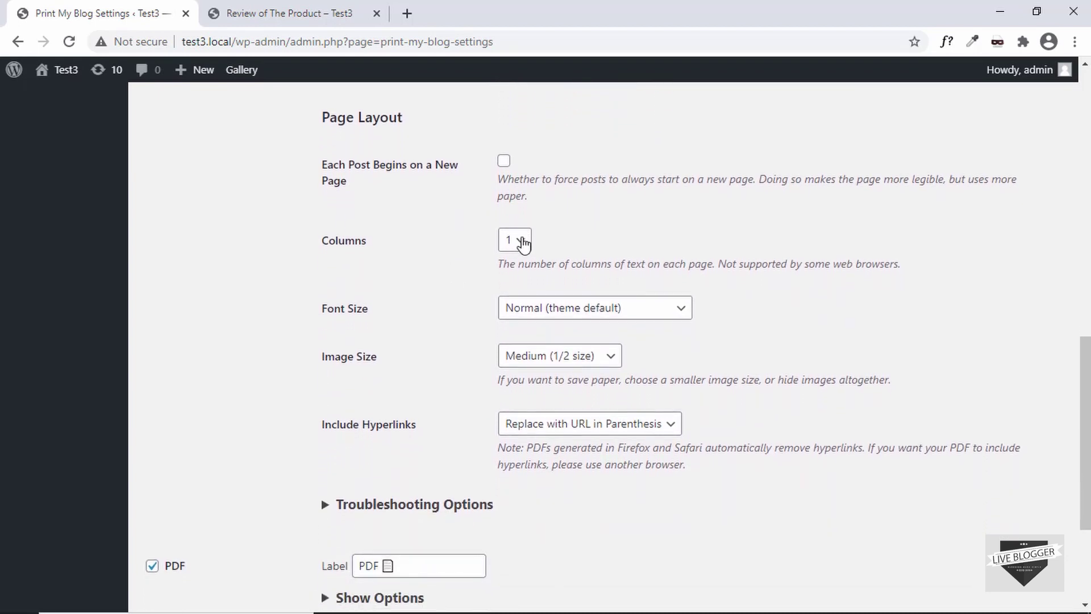
click(521, 242)
click(520, 240)
scroll(507, 171, up, 13)
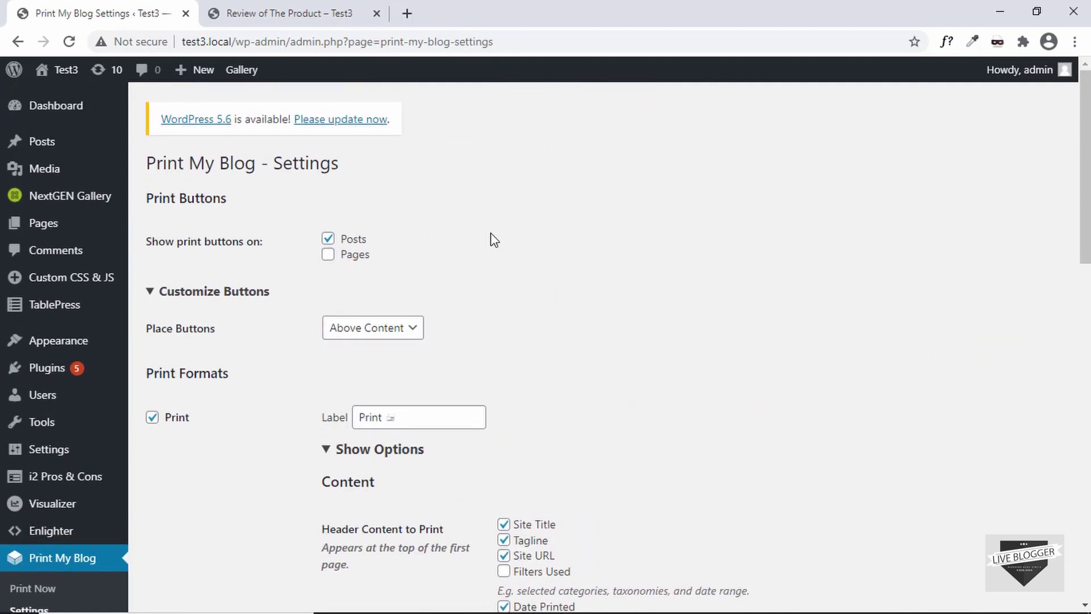
scroll(526, 248, down, 6)
scroll(526, 248, down, 7)
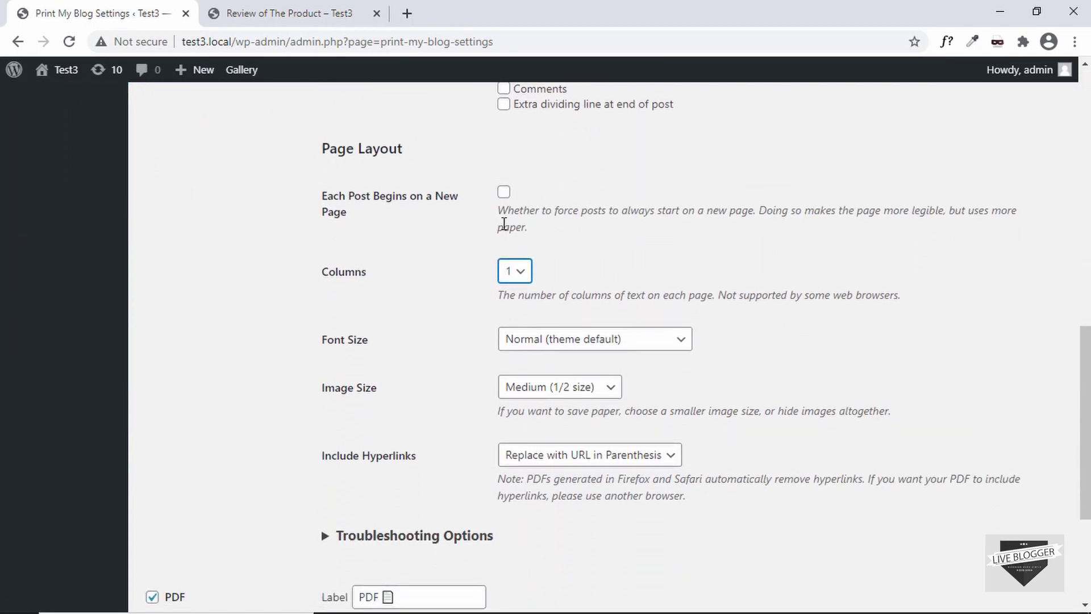
scroll(494, 252, down, 2)
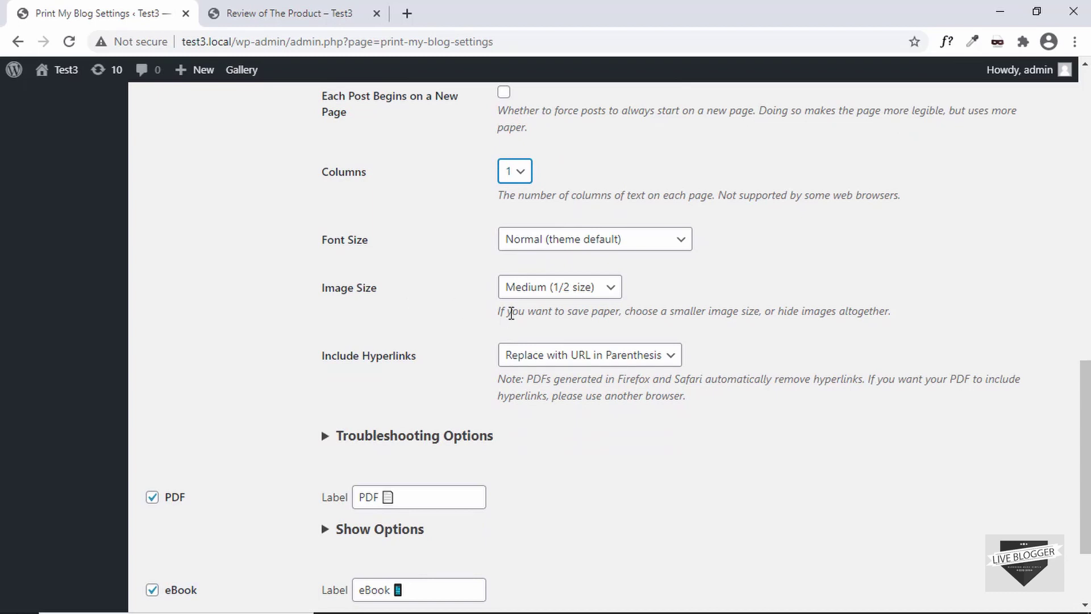
scroll(388, 342, down, 2)
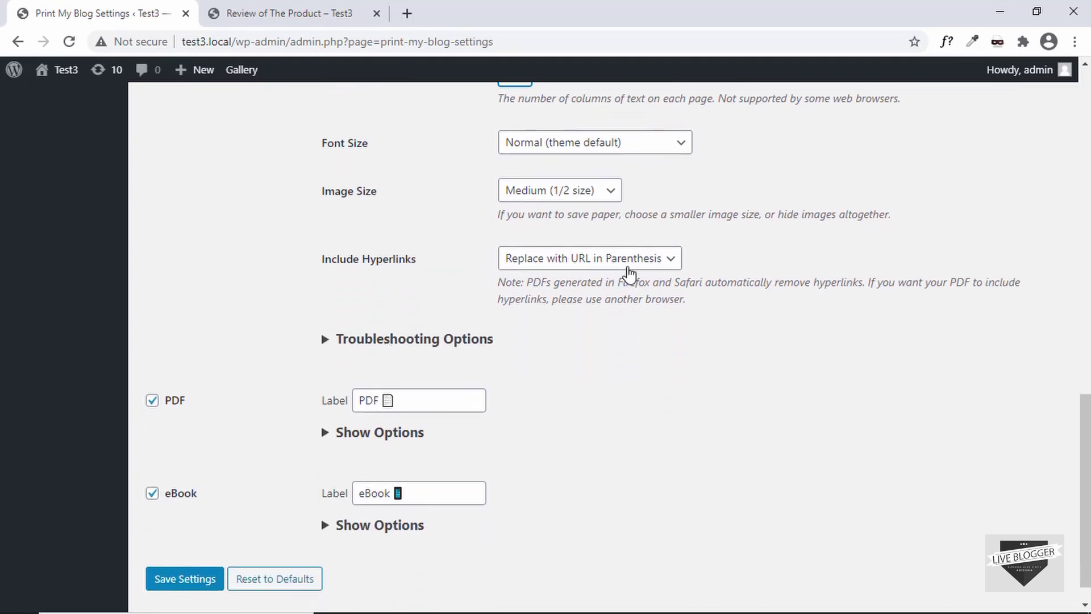
click(583, 265)
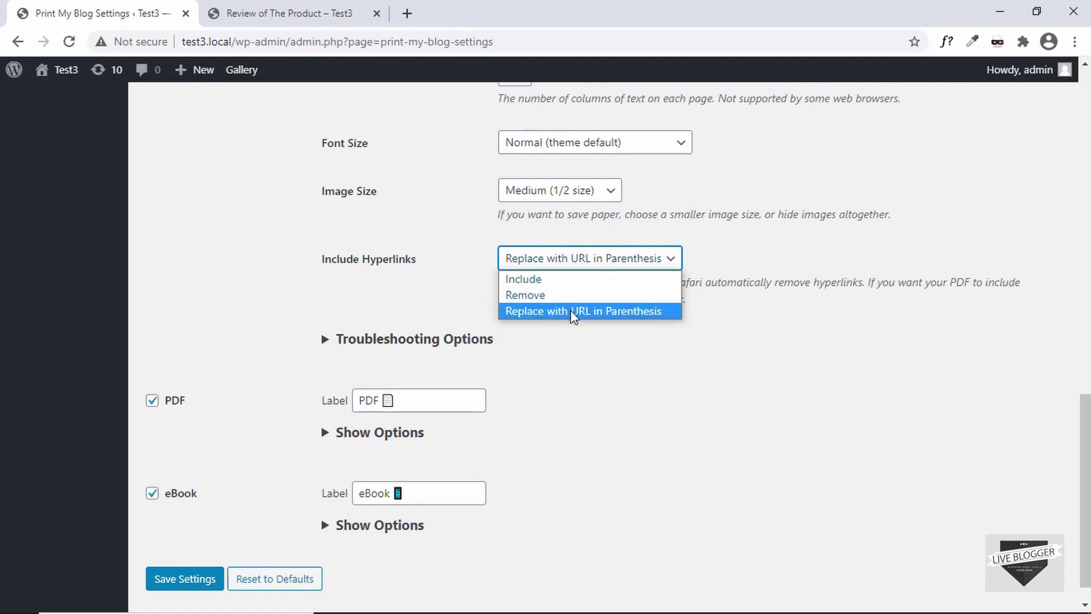
click(400, 278)
scroll(408, 348, up, 2)
scroll(407, 348, down, 2)
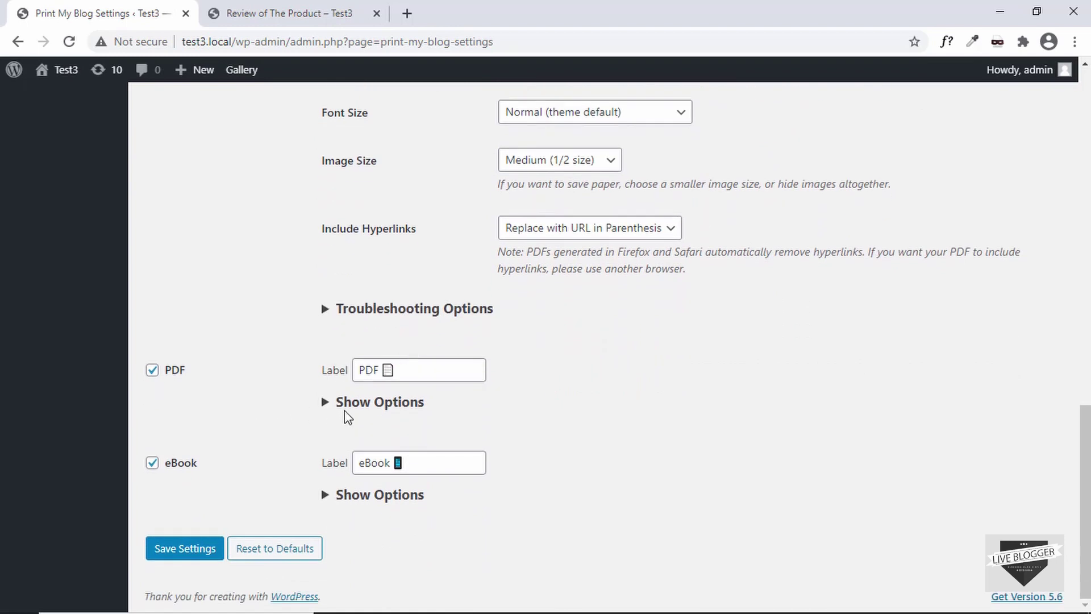
Step: Review the PDF and eBook format options, then save the Print My Blog settings
click(346, 410)
scroll(351, 406, down, 5)
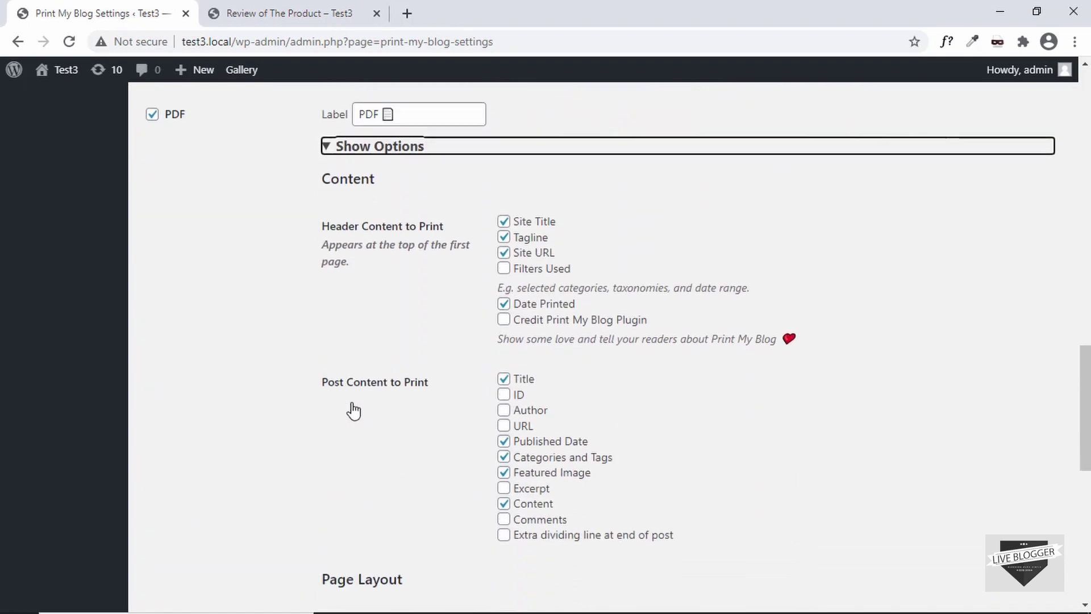
scroll(354, 410, down, 8)
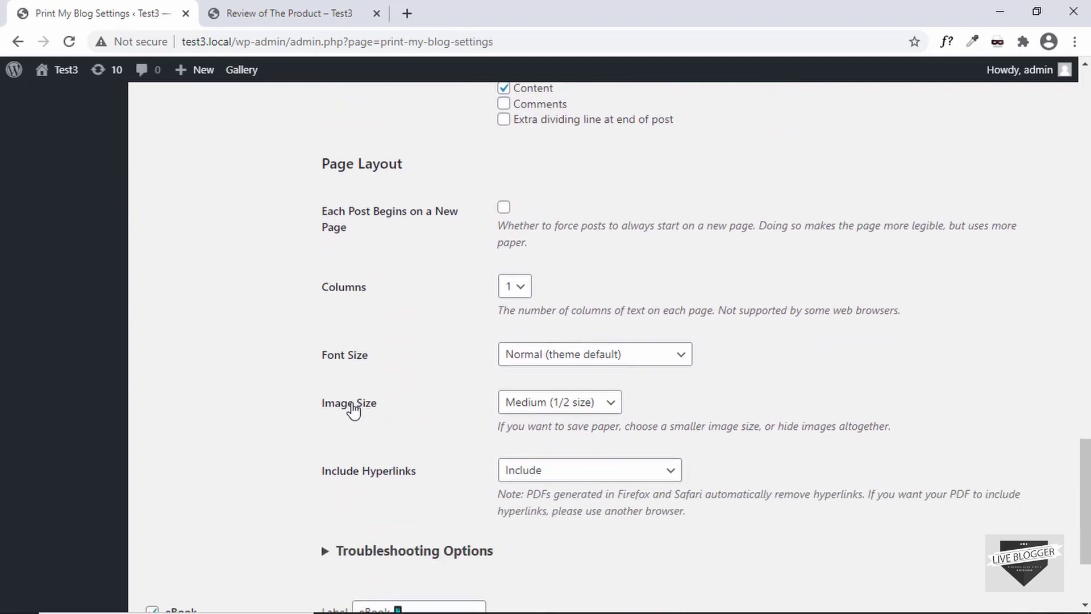
scroll(352, 409, down, 3)
click(362, 494)
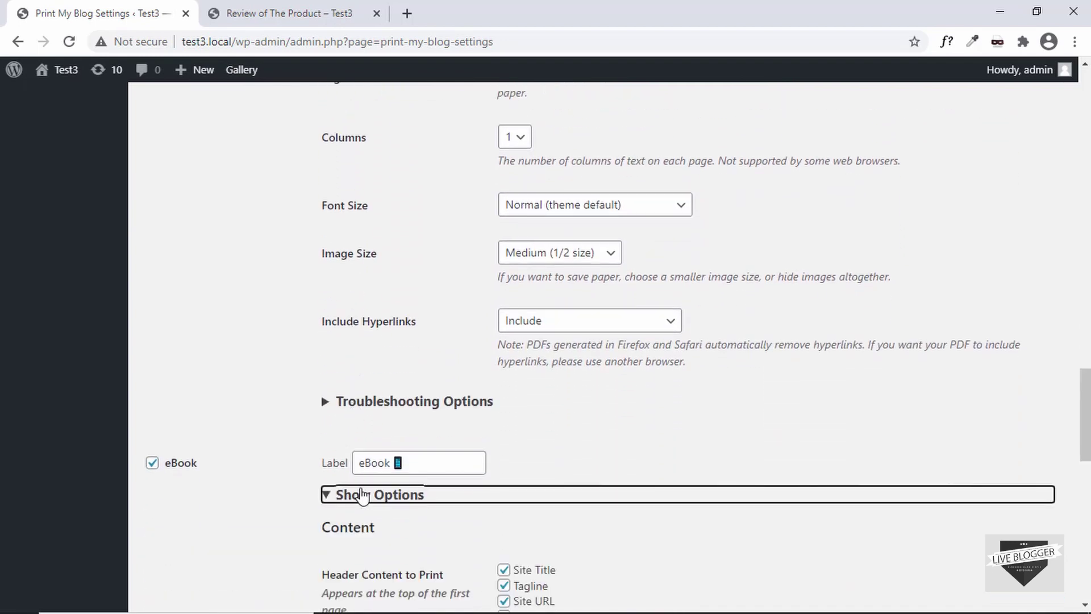
scroll(363, 494, down, 12)
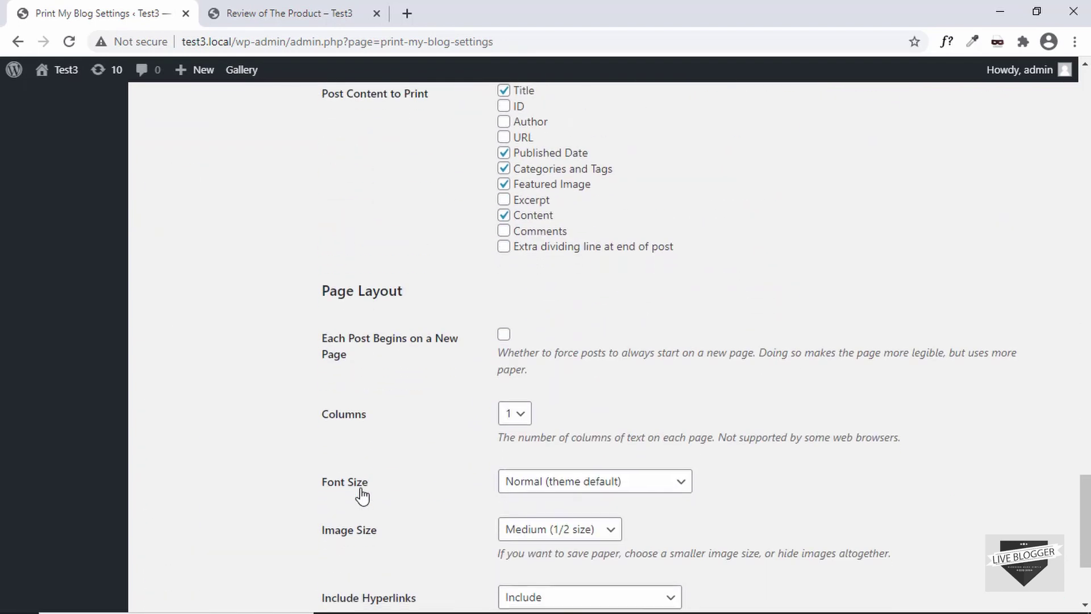
scroll(363, 494, down, 3)
scroll(362, 494, up, 11)
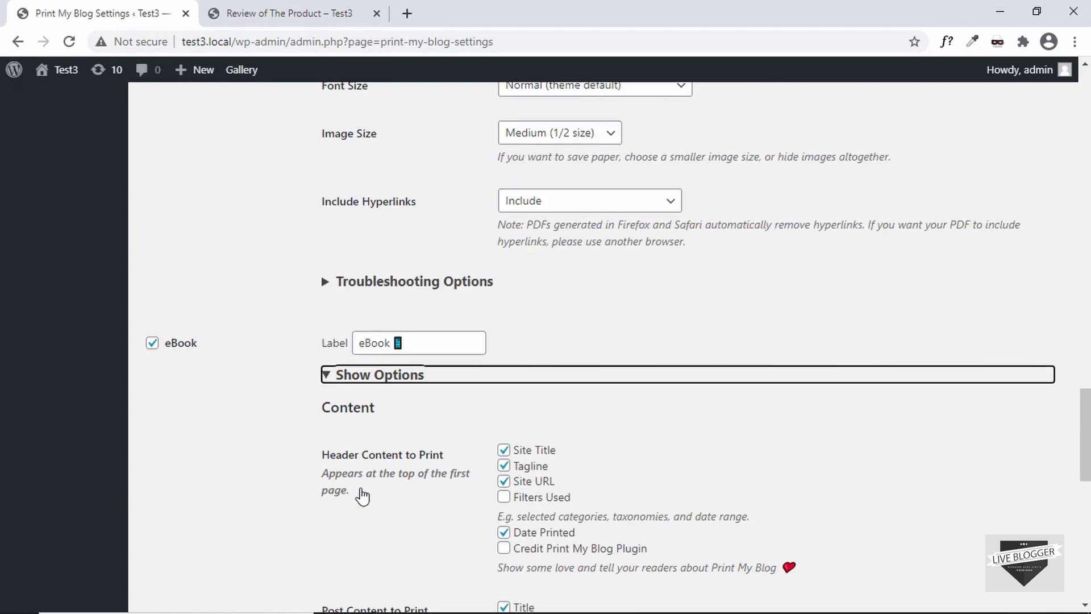
scroll(362, 494, down, 11)
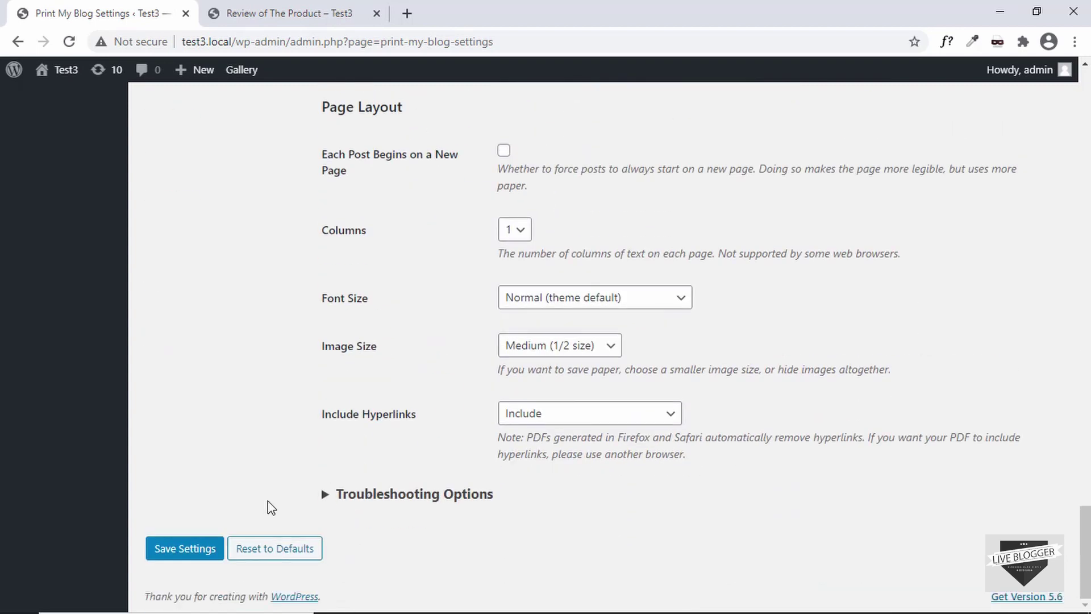
click(189, 550)
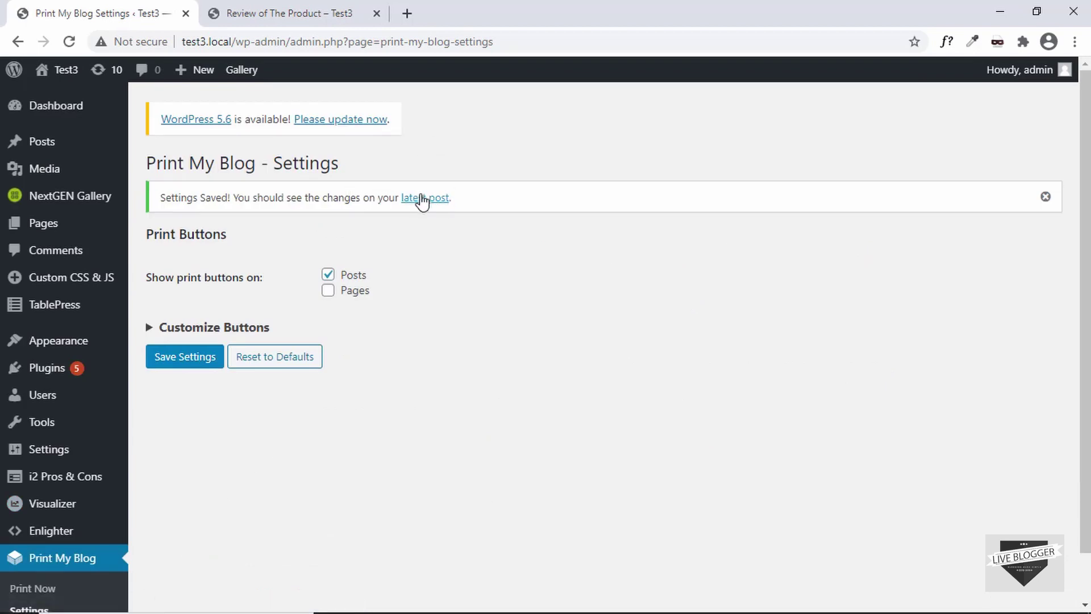
Step: Open the latest post from the saved notice and generate its PDF-ready version
ctrl+click(426, 199)
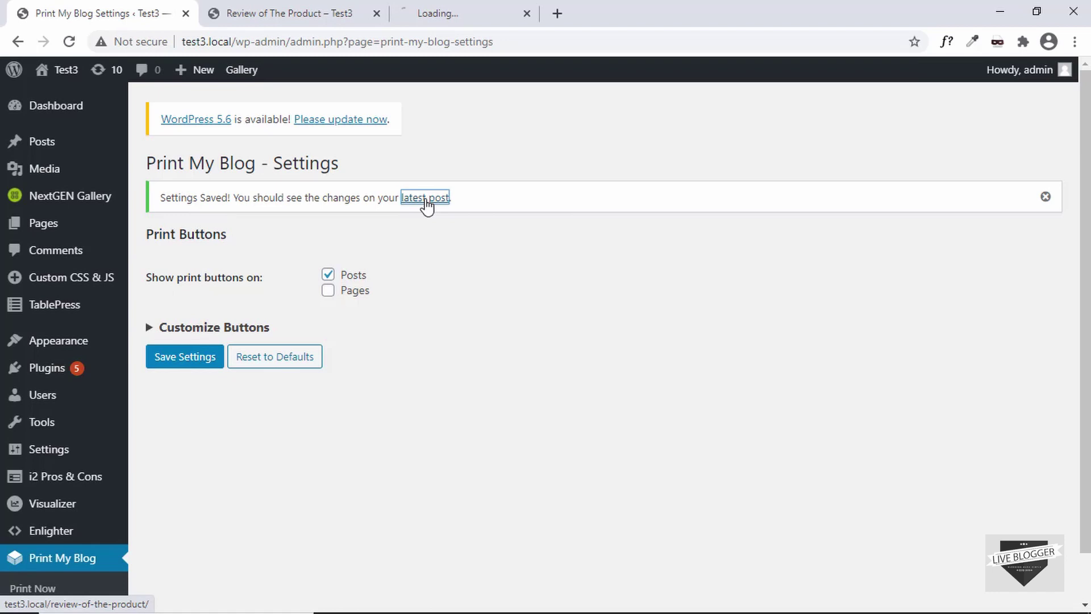
click(454, 11)
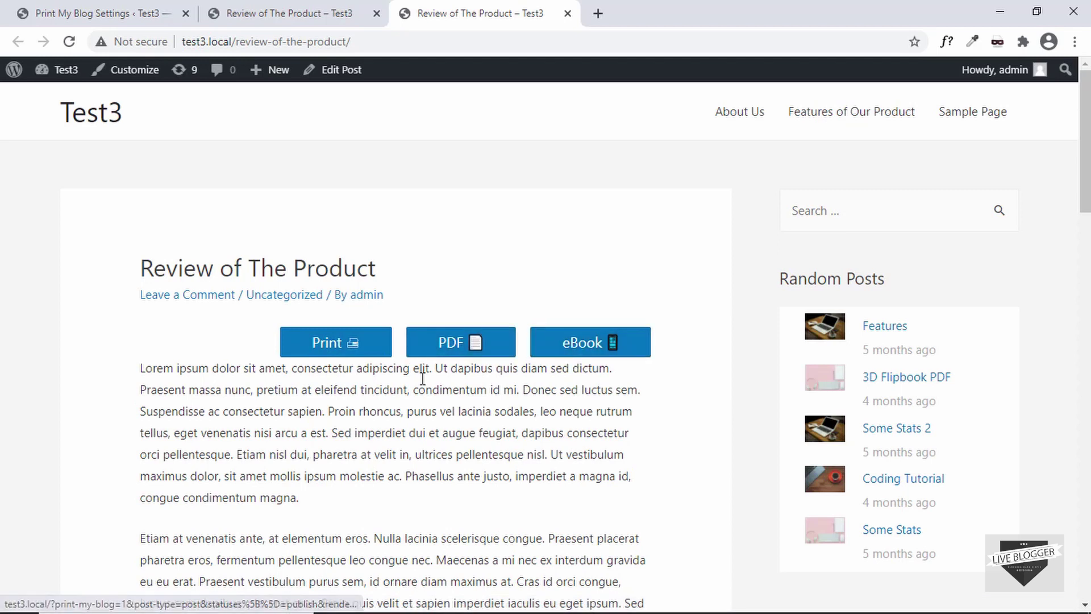
scroll(421, 381, down, 2)
scroll(443, 406, down, 2)
scroll(463, 426, up, 3)
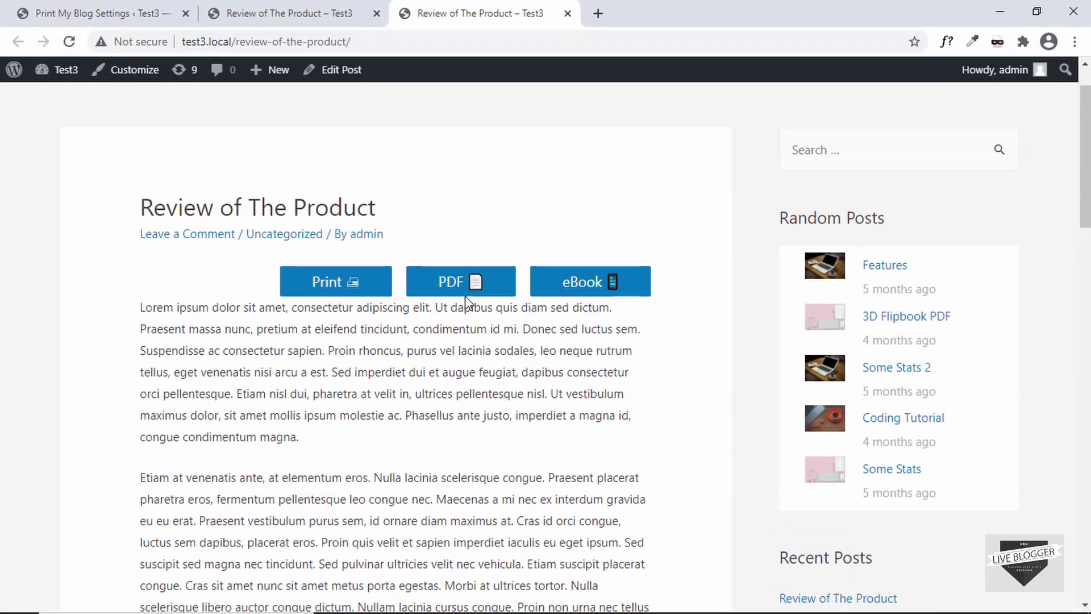
click(466, 291)
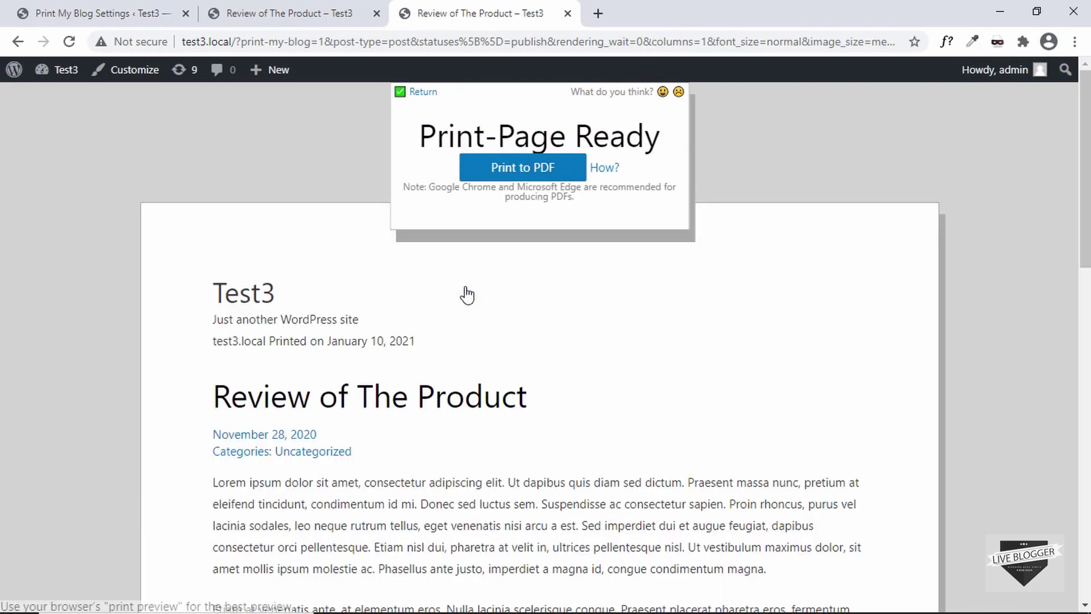
Step: Save the post as 'Review of The Product – Test3.pdf' in the Print PDF folder
click(521, 170)
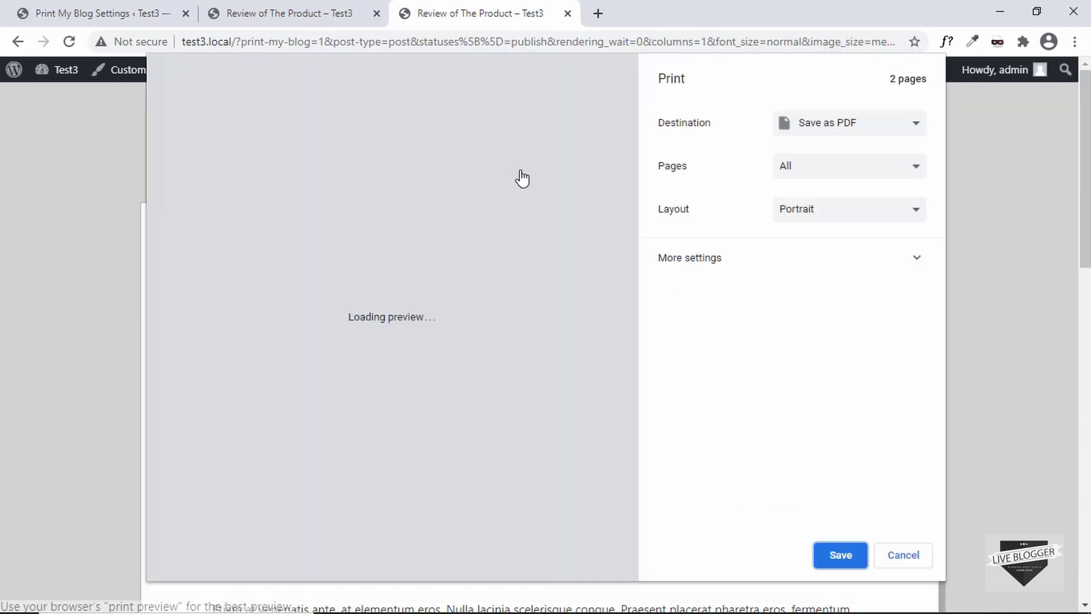
scroll(496, 308, down, 10)
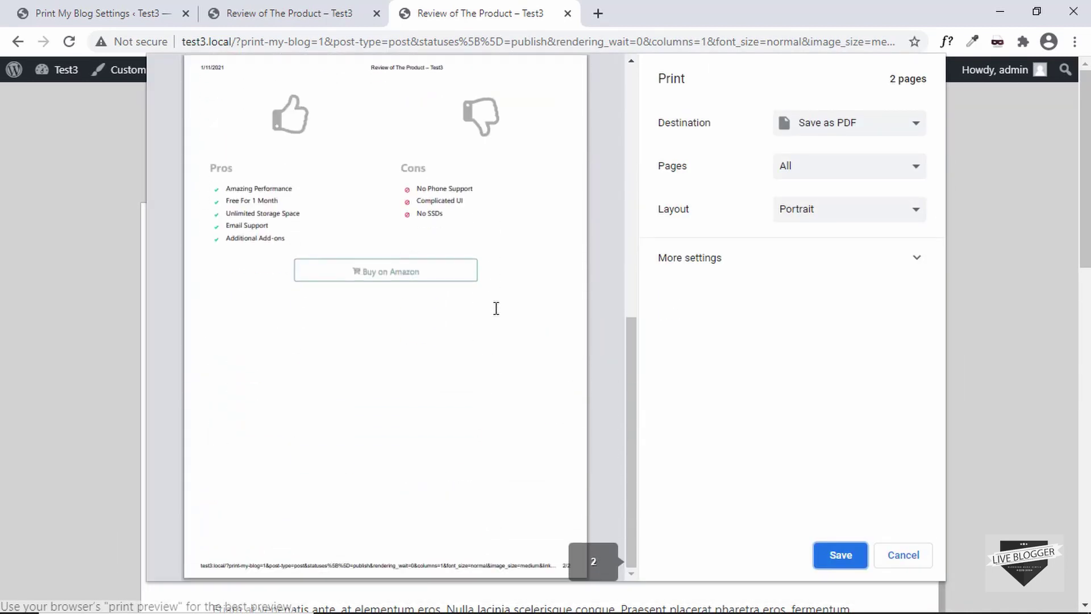
scroll(496, 308, up, 5)
scroll(496, 308, up, 3)
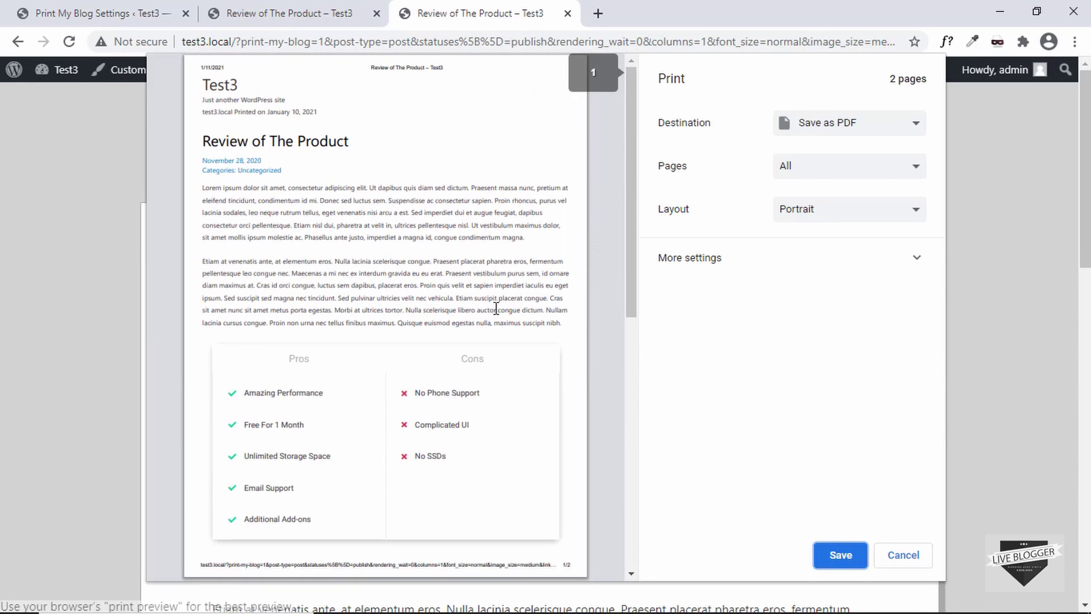
click(840, 555)
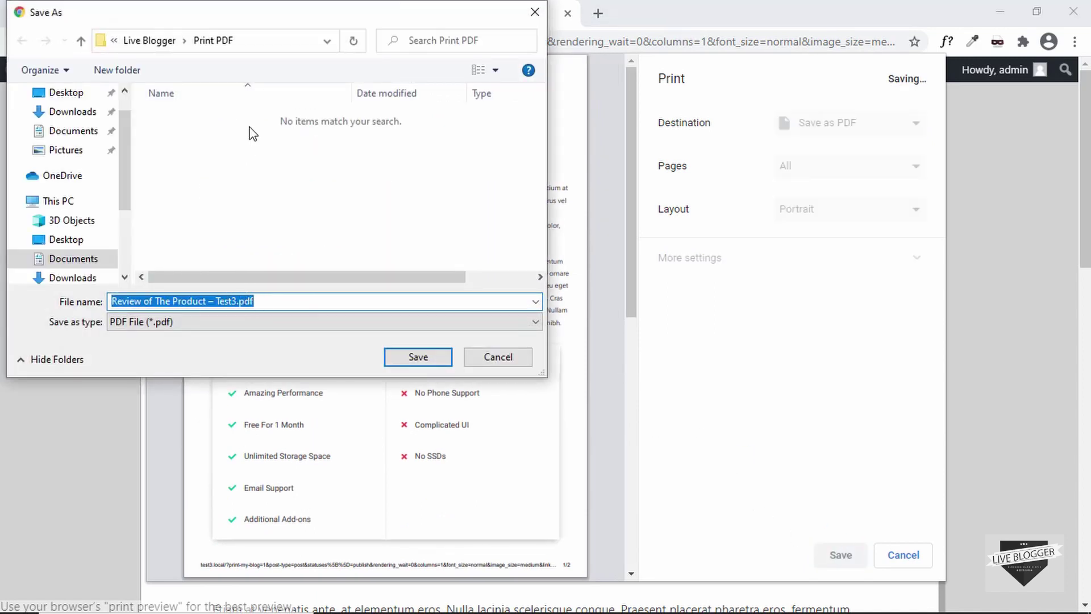
click(413, 358)
scroll(506, 304, down, 5)
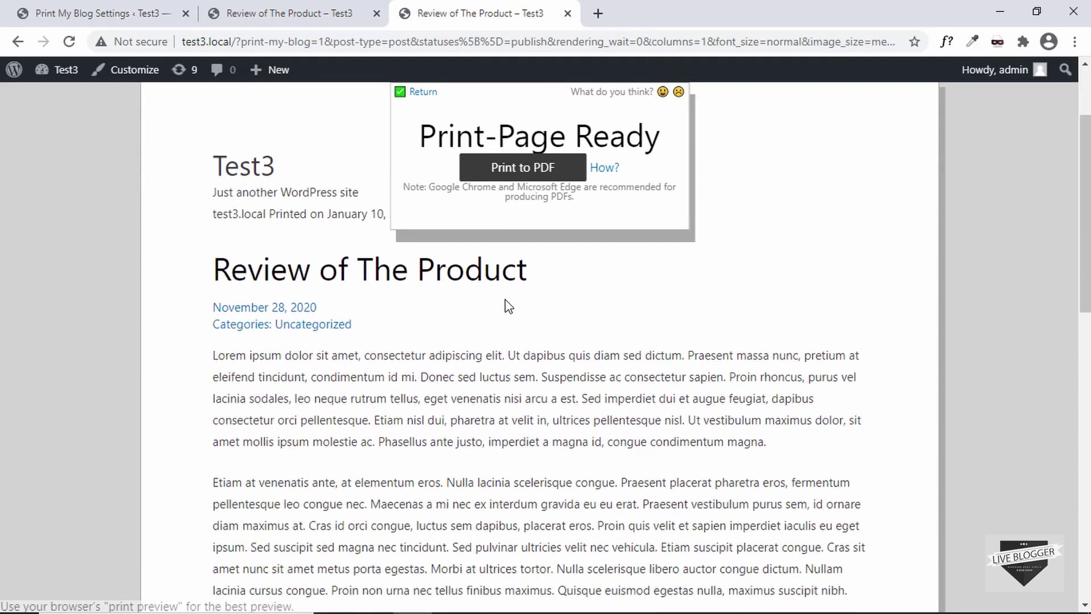
scroll(506, 304, up, 5)
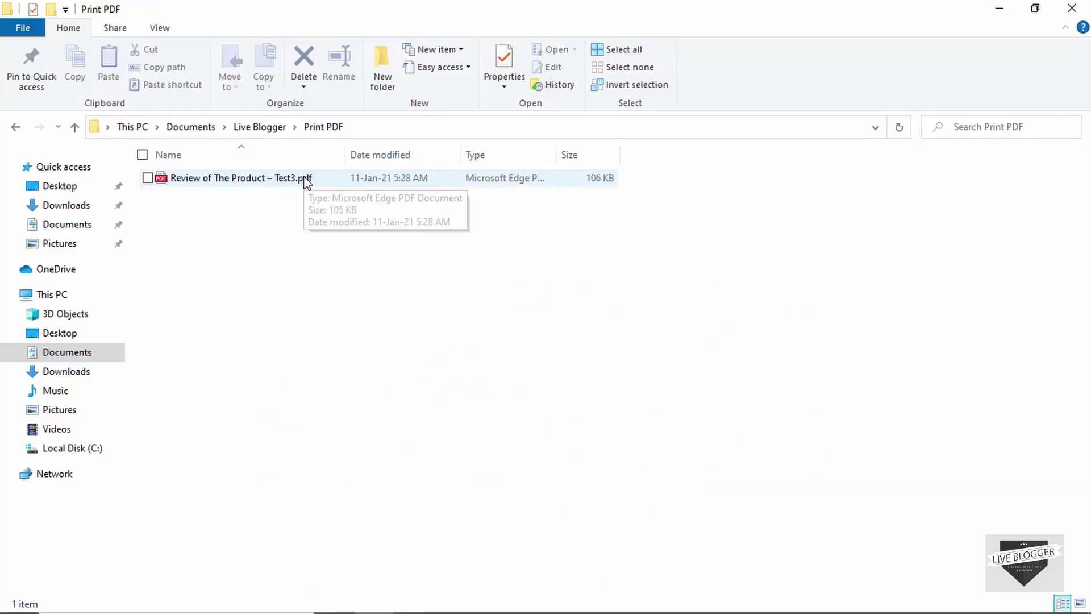
click(306, 180)
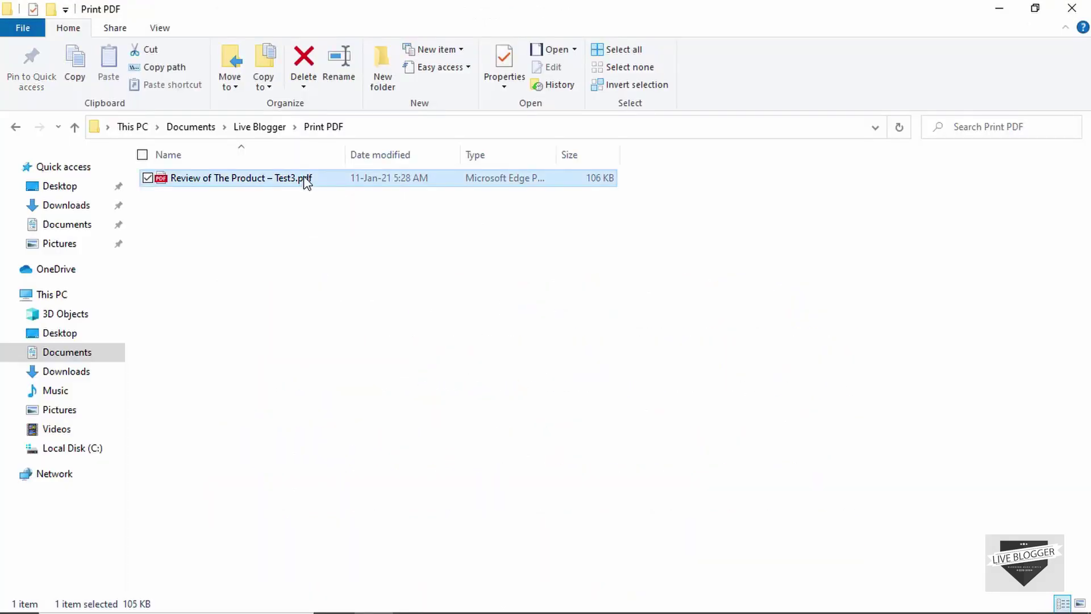
Step: Open the saved PDF in Edge and scroll through its two pages
double_click(307, 180)
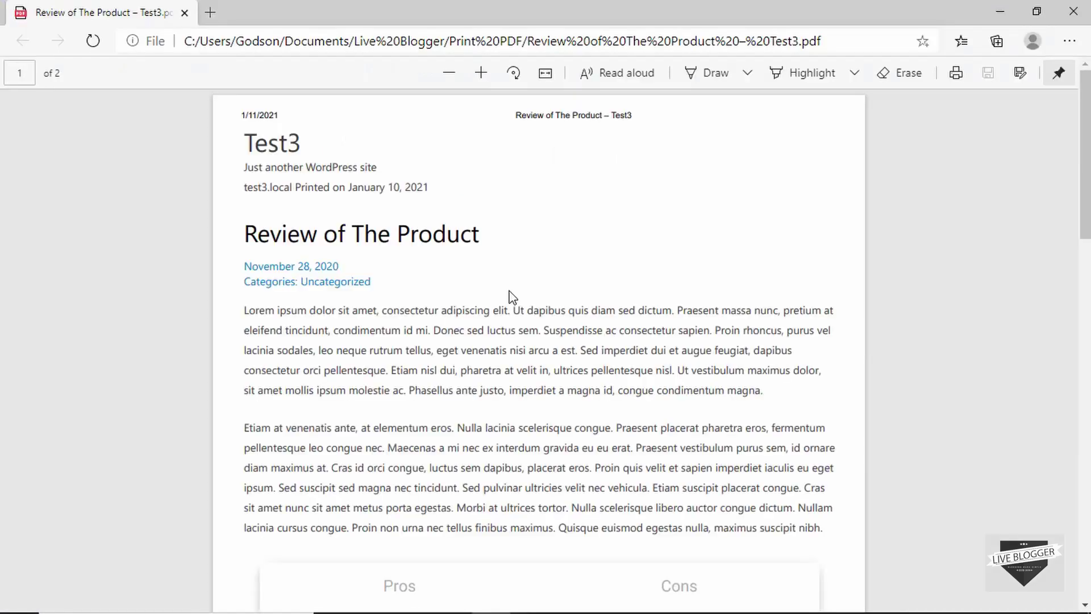
scroll(534, 308, down, 10)
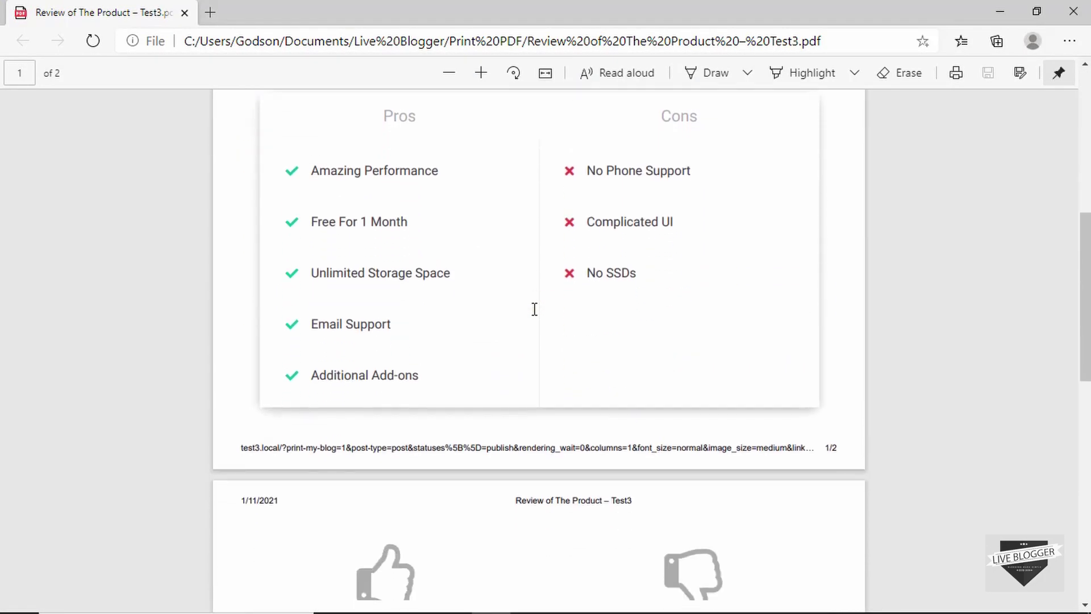
scroll(534, 308, down, 10)
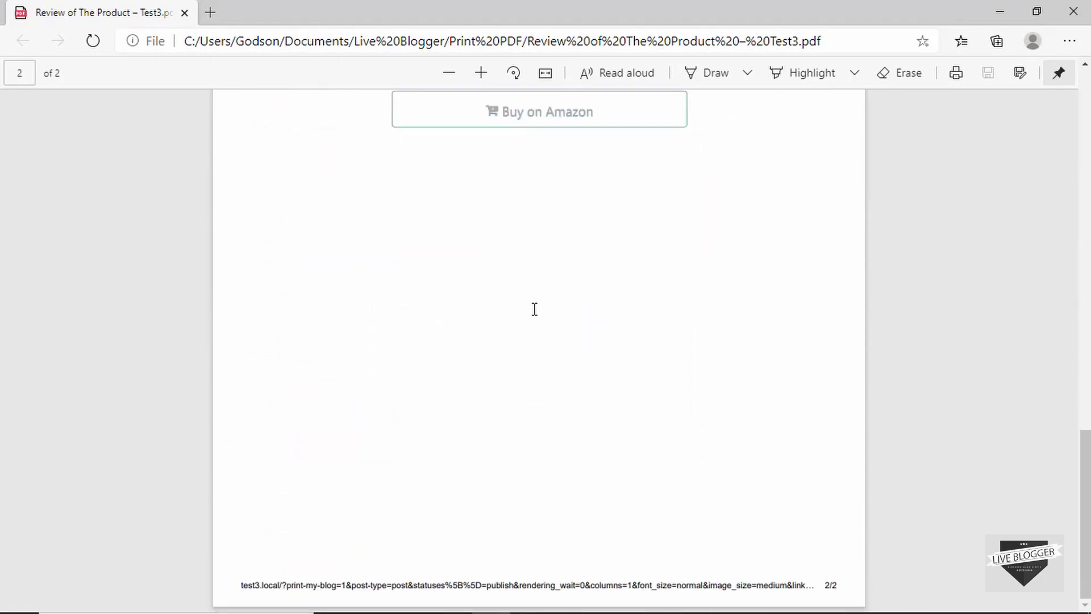
scroll(534, 308, up, 15)
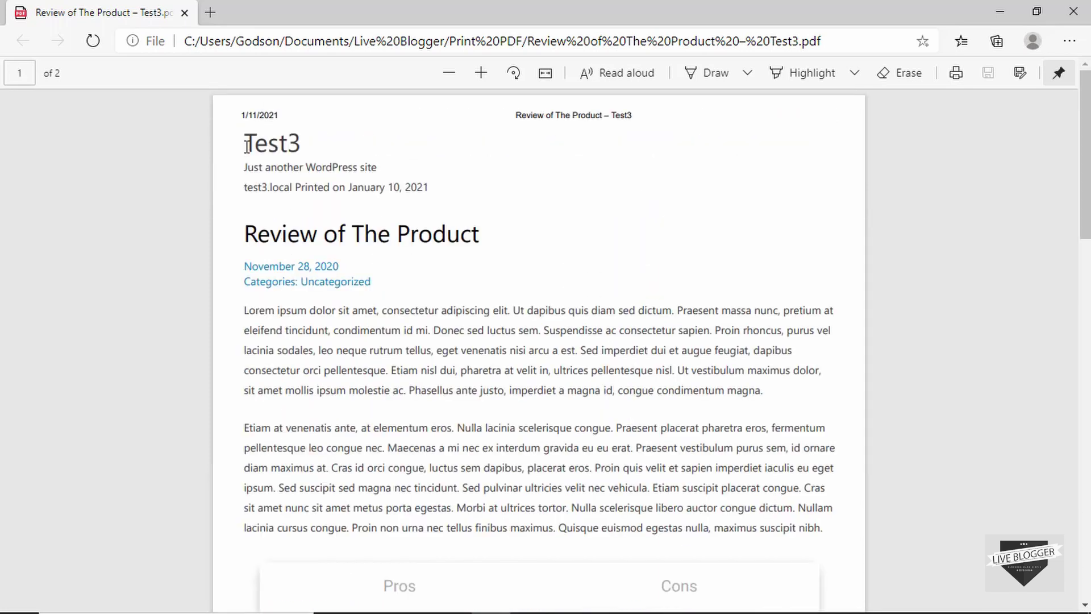
Step: Confirm the PDF text is selectable: the Test3 title, tagline and post body
drag(247, 147, 311, 148)
click(248, 167)
drag(250, 167, 391, 166)
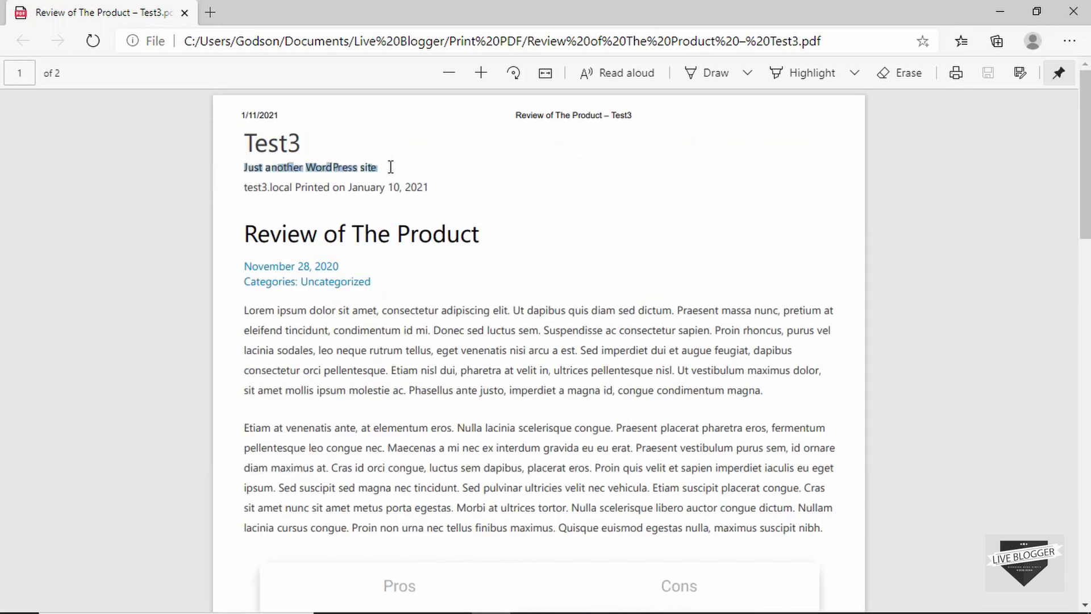
click(249, 192)
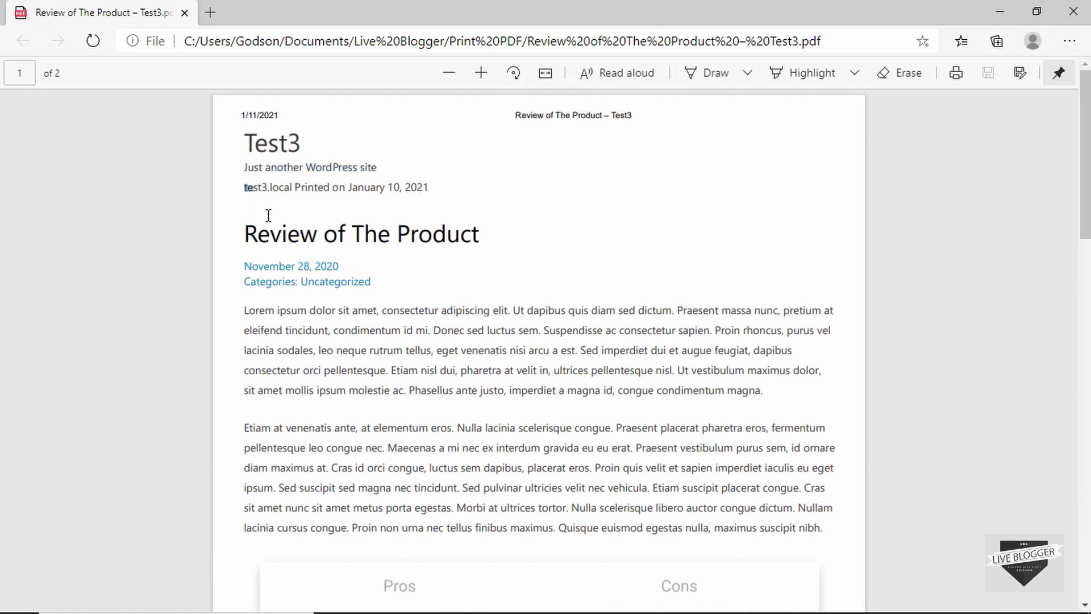
drag(268, 215, 402, 295)
click(425, 299)
Step: Look over the PDF pages once more and close the Edge viewer
scroll(426, 299, down, 12)
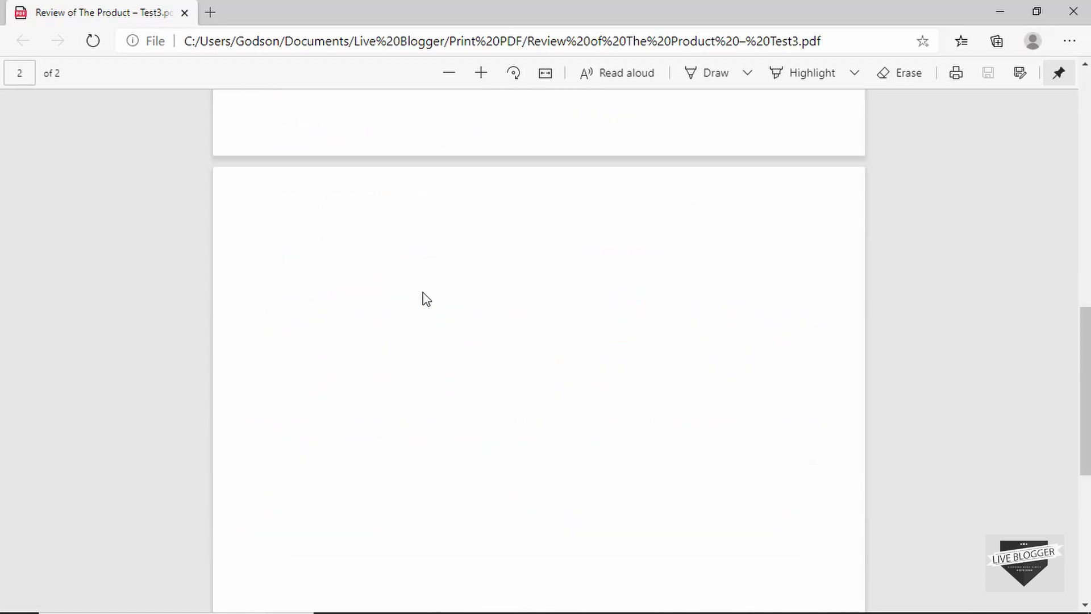
scroll(426, 300, up, 12)
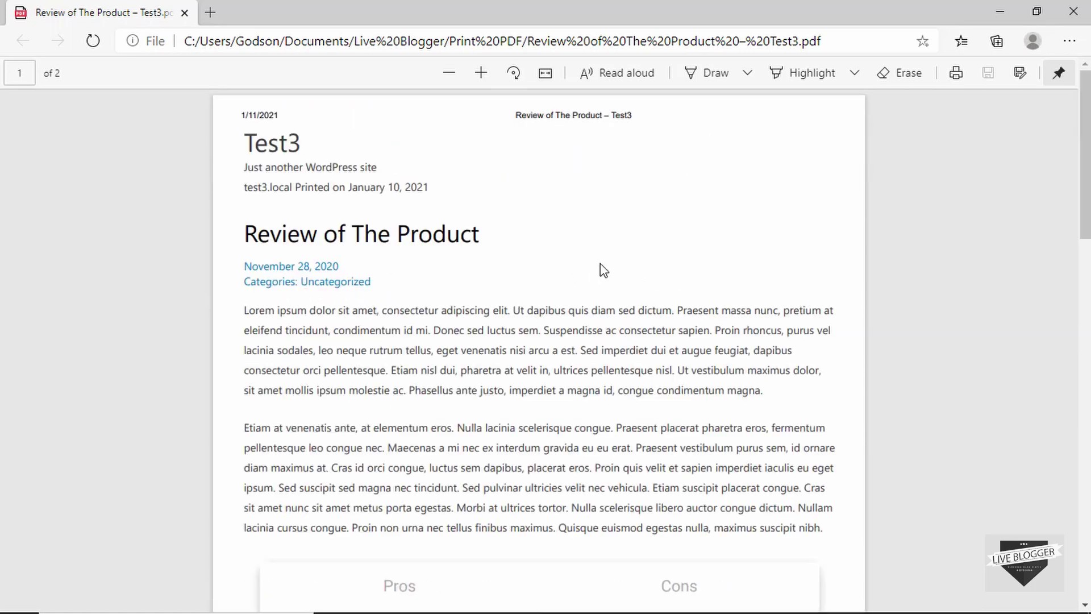
scroll(603, 271, down, 12)
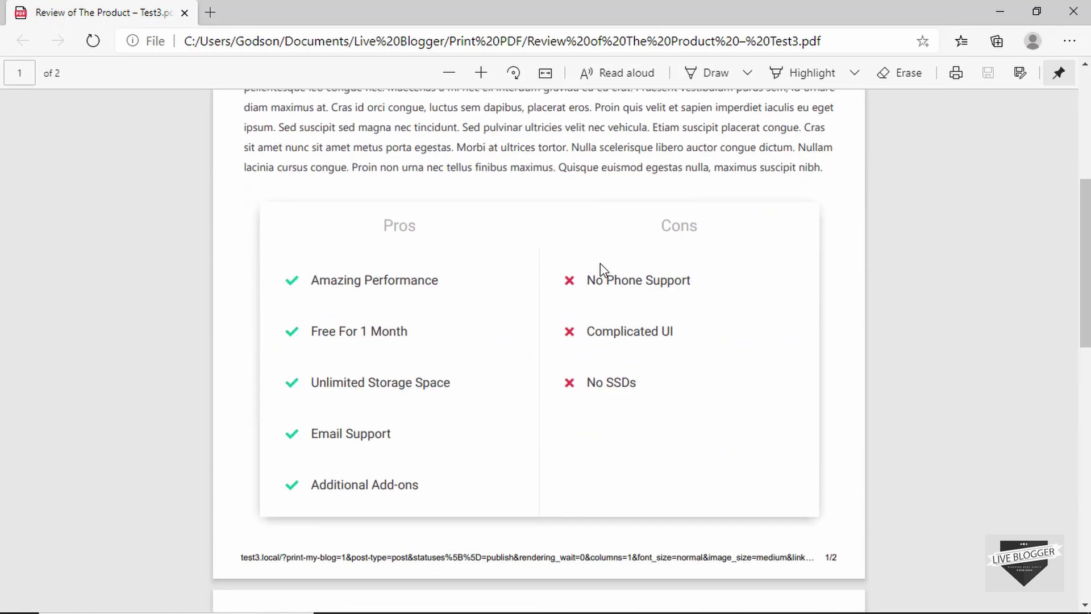
scroll(603, 271, up, 12)
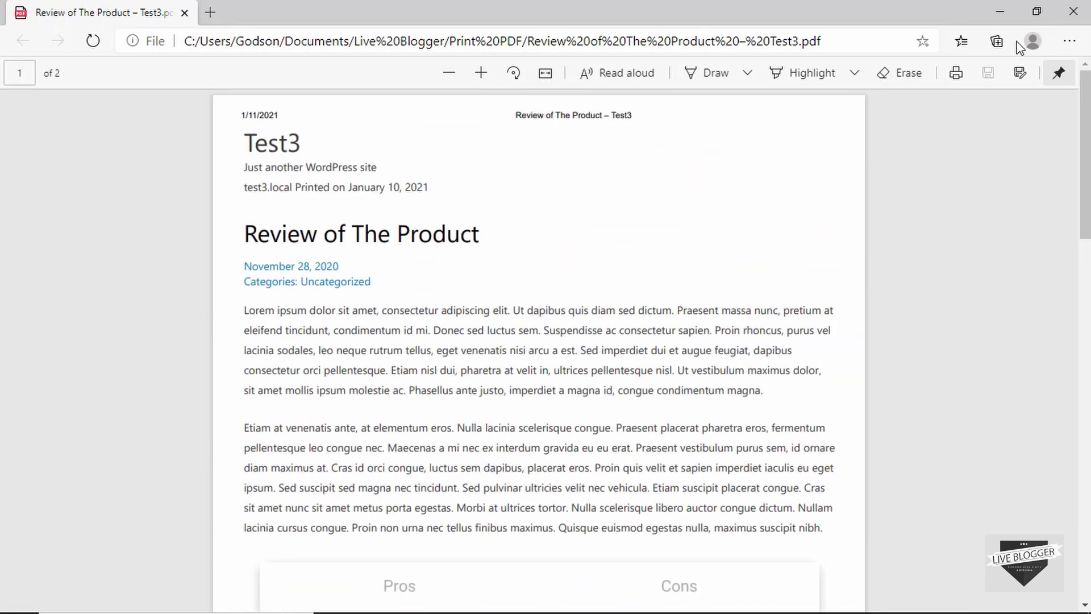
click(1074, 11)
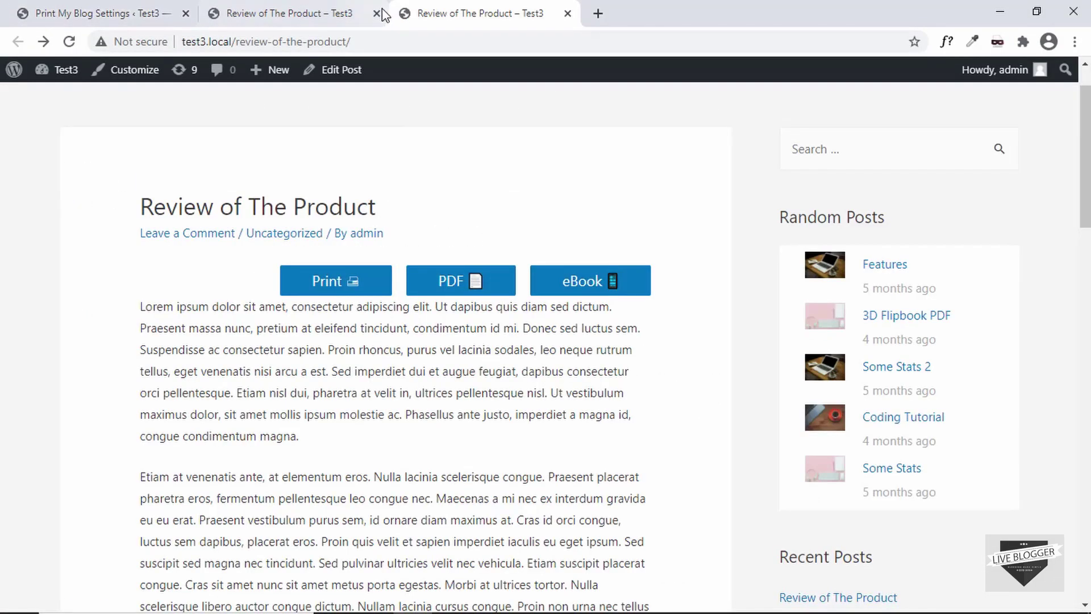
Step: Close the duplicate post tab and go to the Print My Blog Print Now page
click(377, 14)
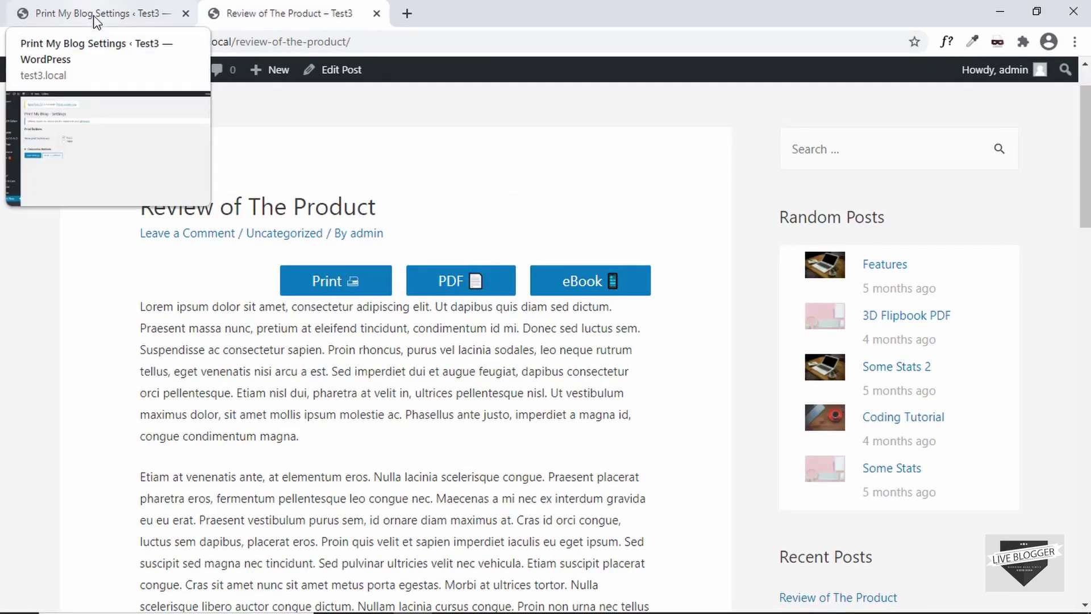
click(93, 17)
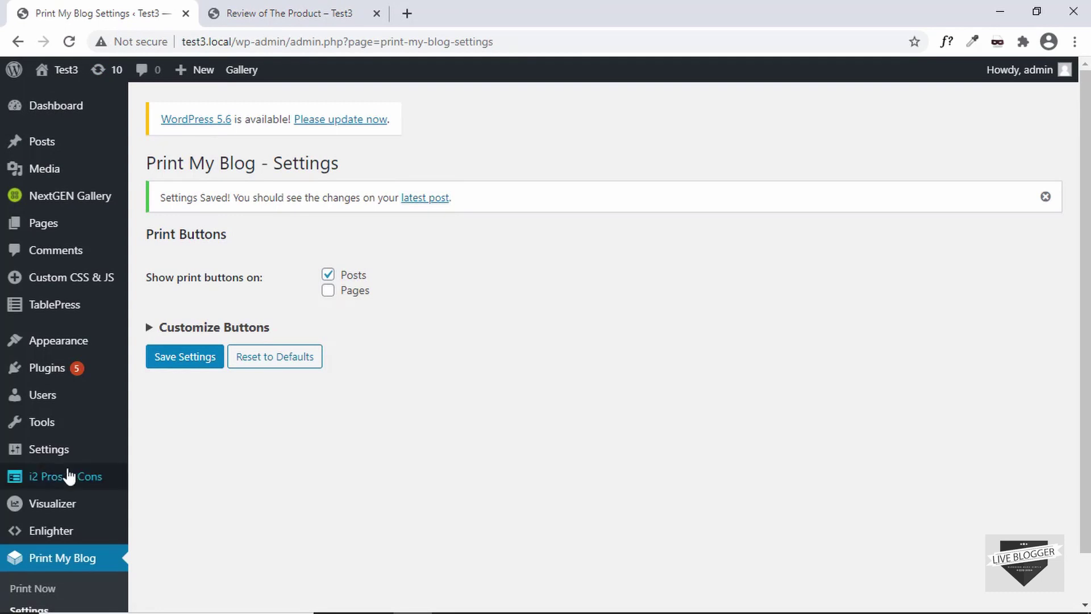
scroll(69, 475, down, 1)
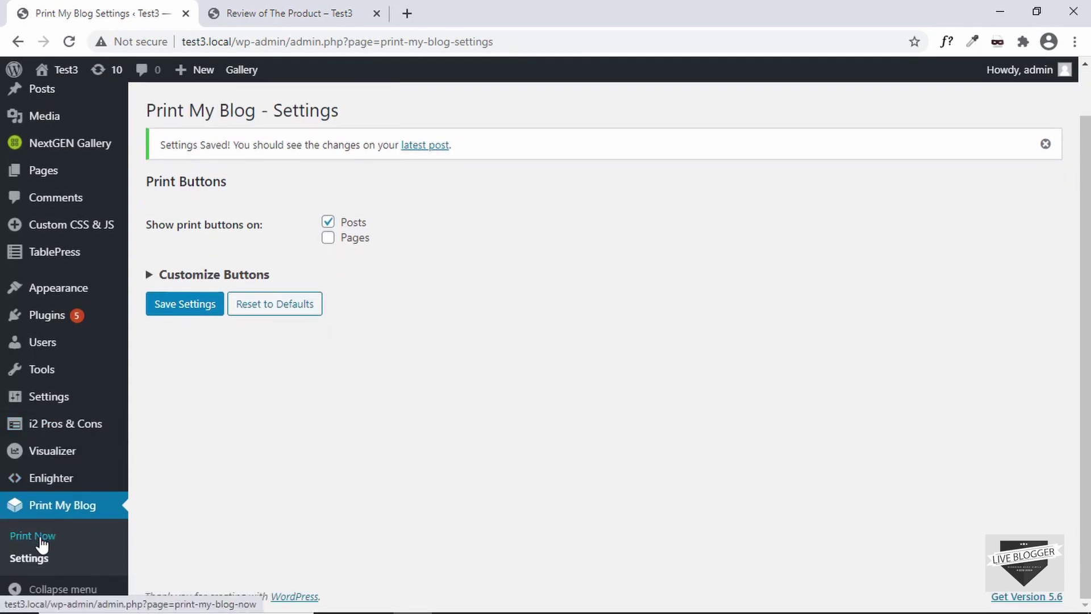
click(41, 543)
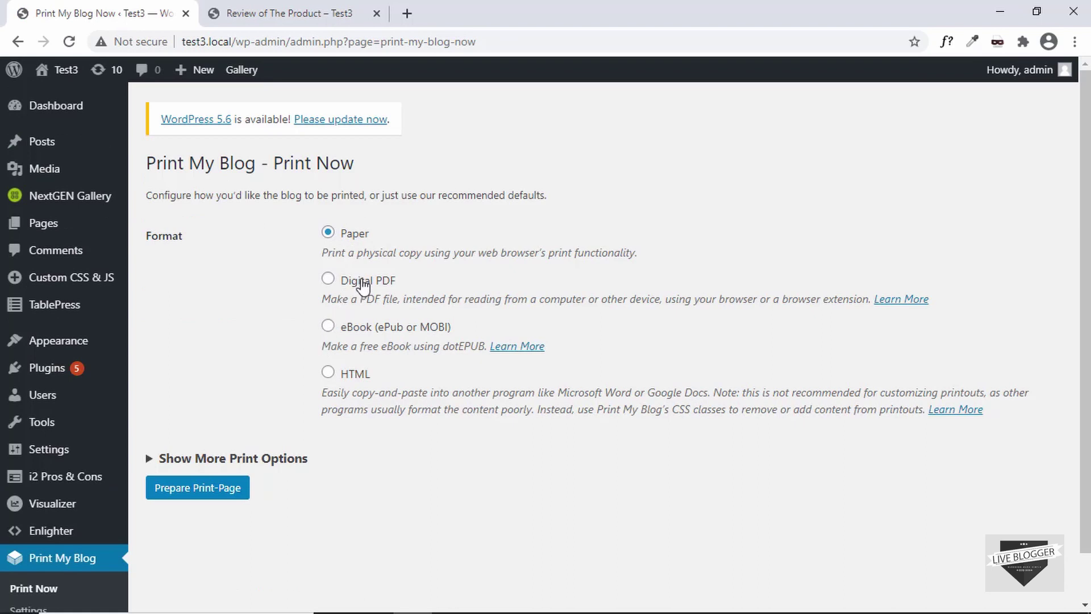
Step: Choose Digital PDF as the output format and expand the additional print options
click(366, 284)
click(257, 459)
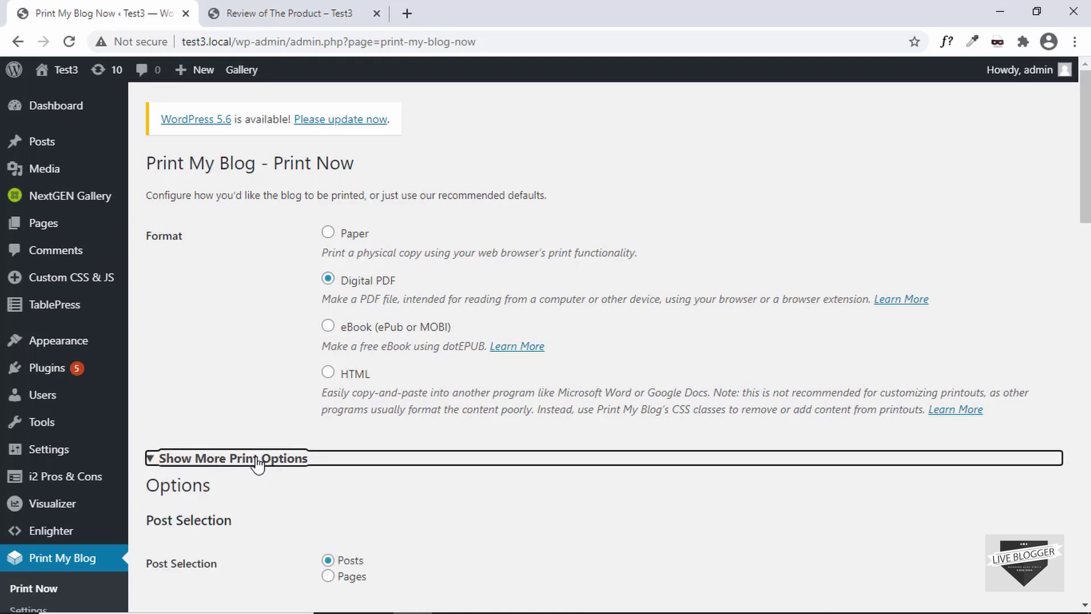
scroll(256, 463, down, 6)
click(389, 163)
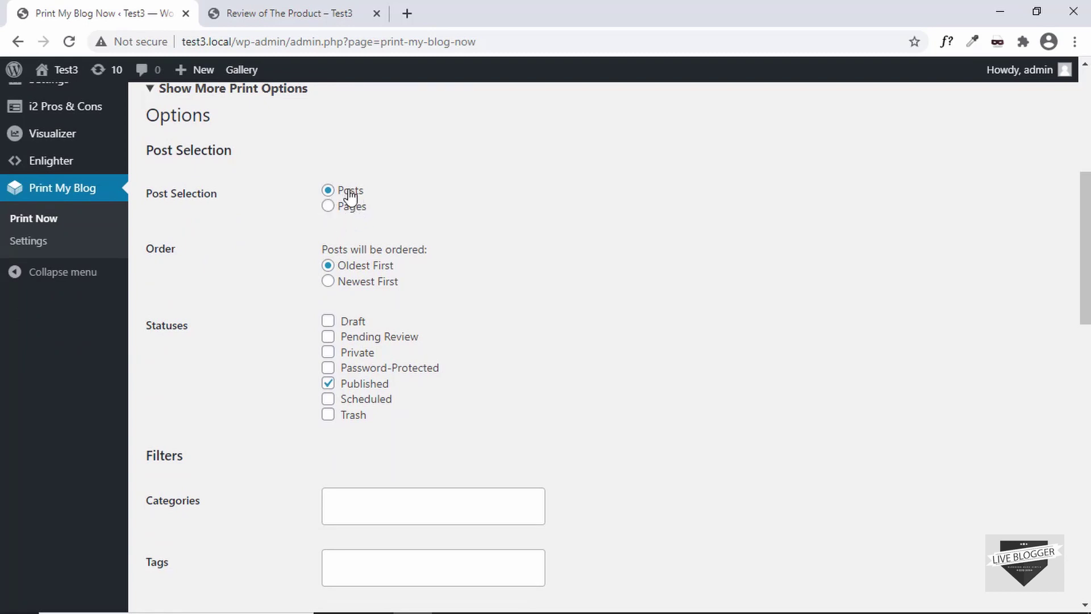
Step: Untick Draft and Pending Review so only Published posts are included
scroll(360, 231, down, 1)
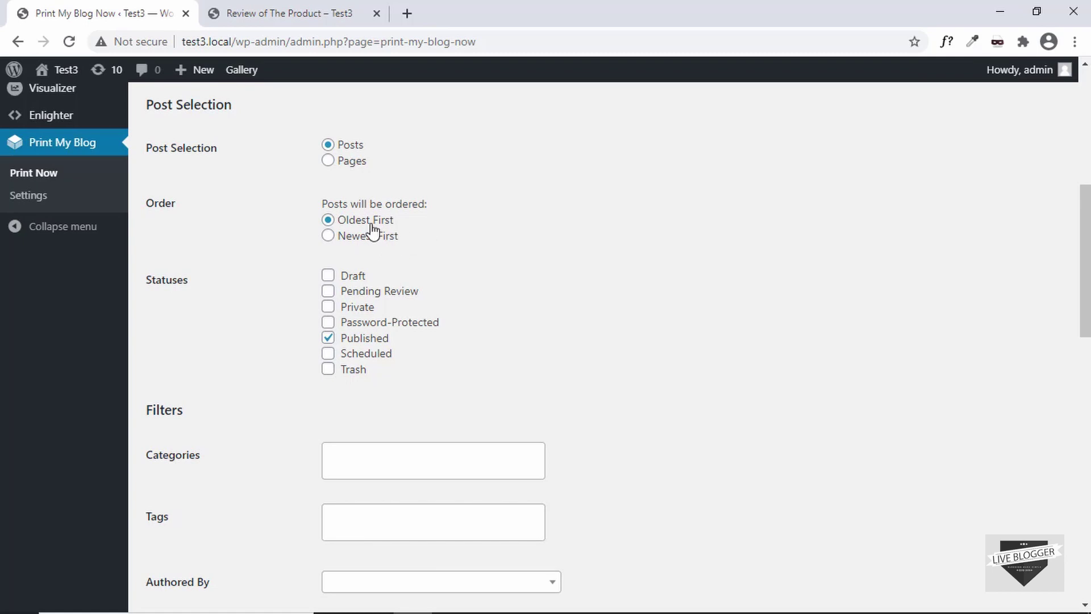
scroll(419, 265, down, 2)
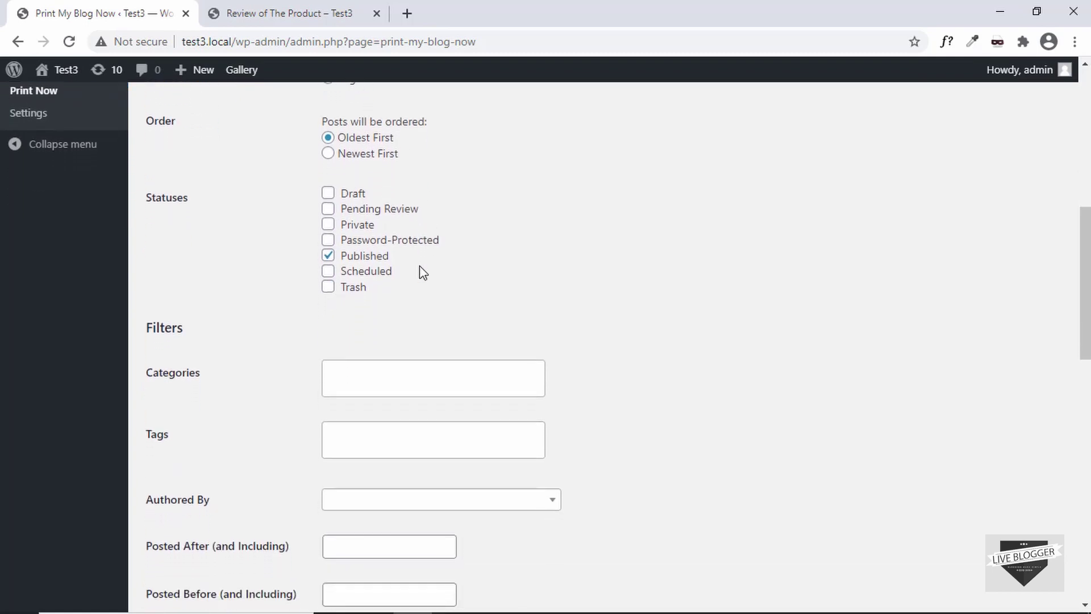
click(329, 195)
click(329, 210)
click(442, 267)
scroll(517, 275, down, 3)
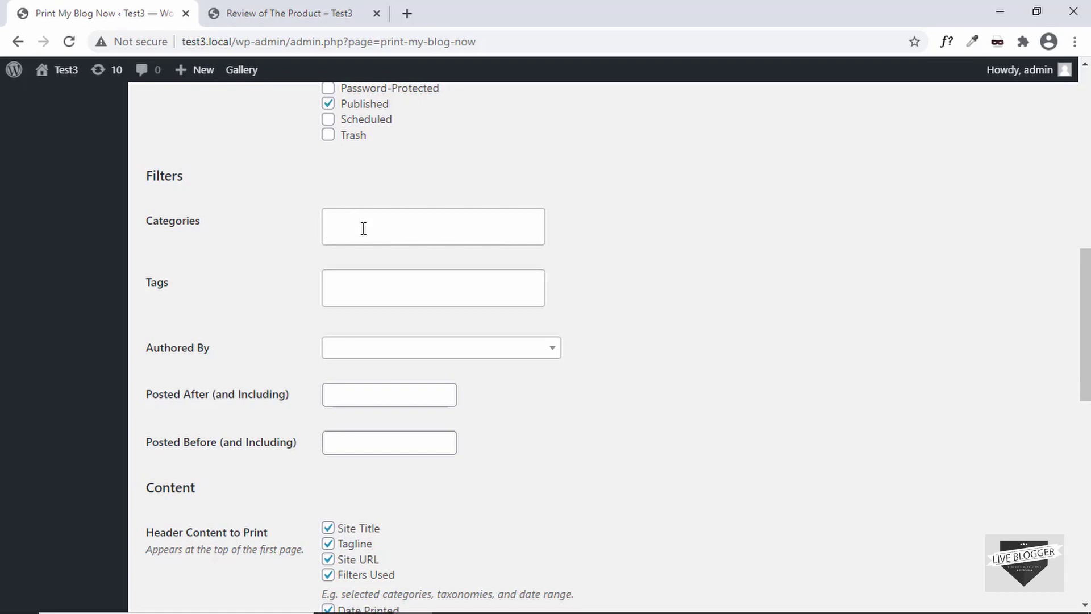
click(363, 228)
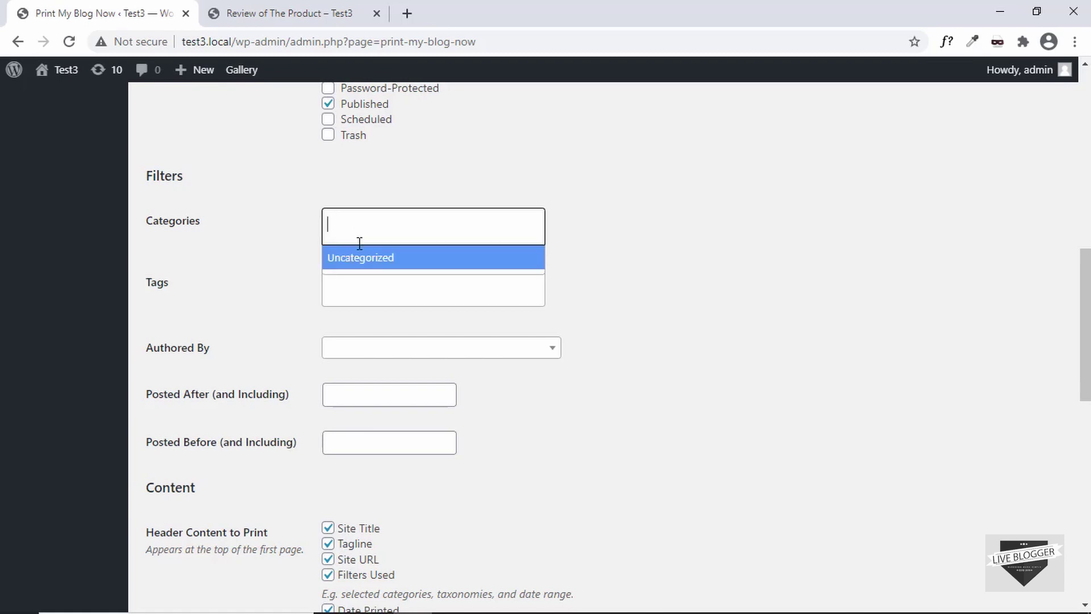
click(287, 261)
click(369, 287)
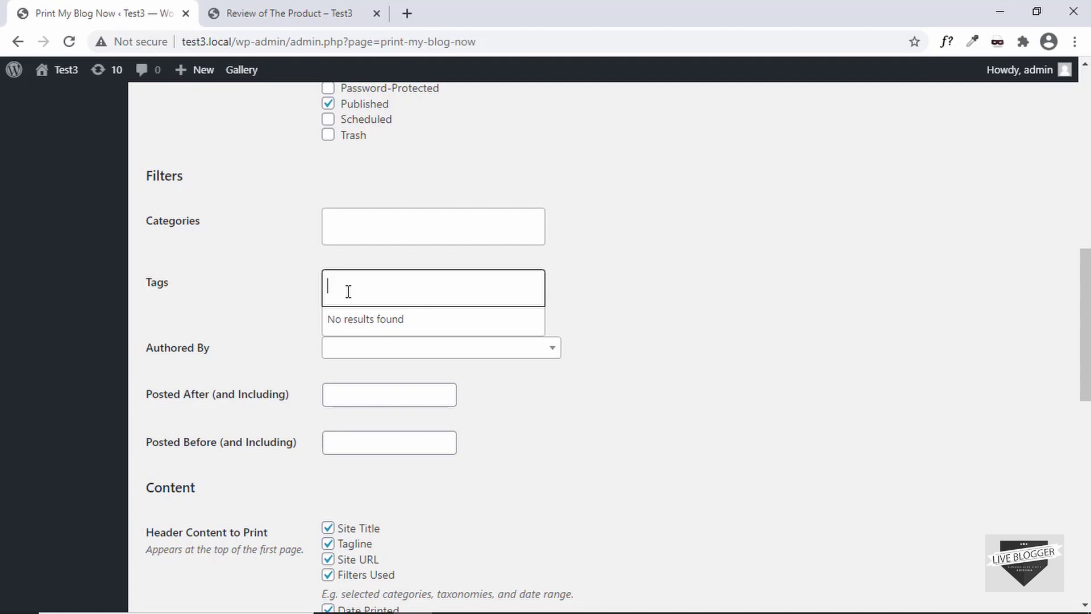
click(265, 294)
scroll(318, 307, down, 1)
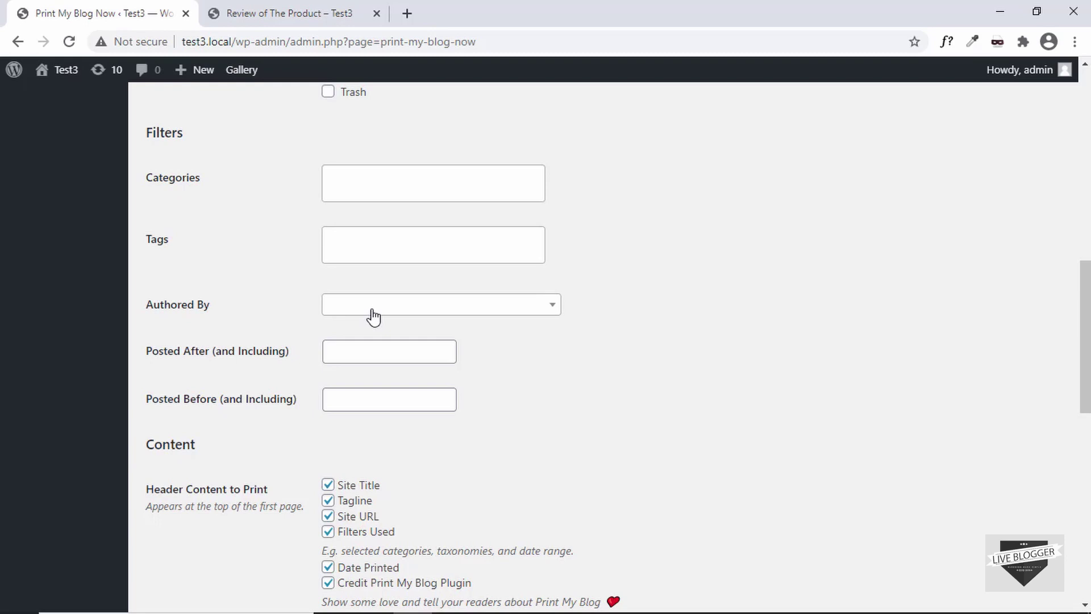
click(372, 316)
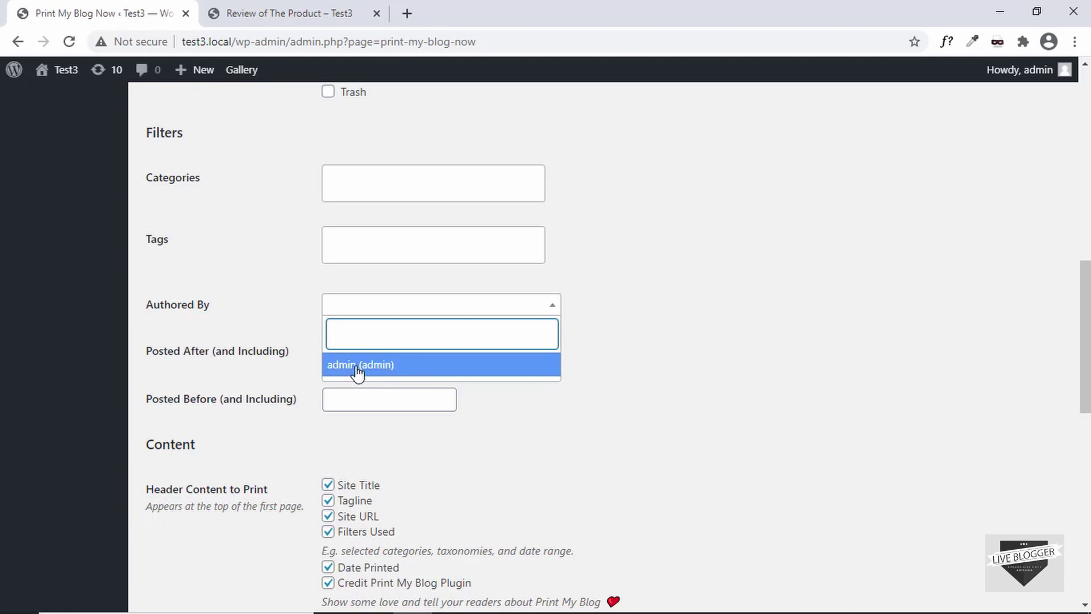
click(257, 346)
scroll(264, 369, down, 2)
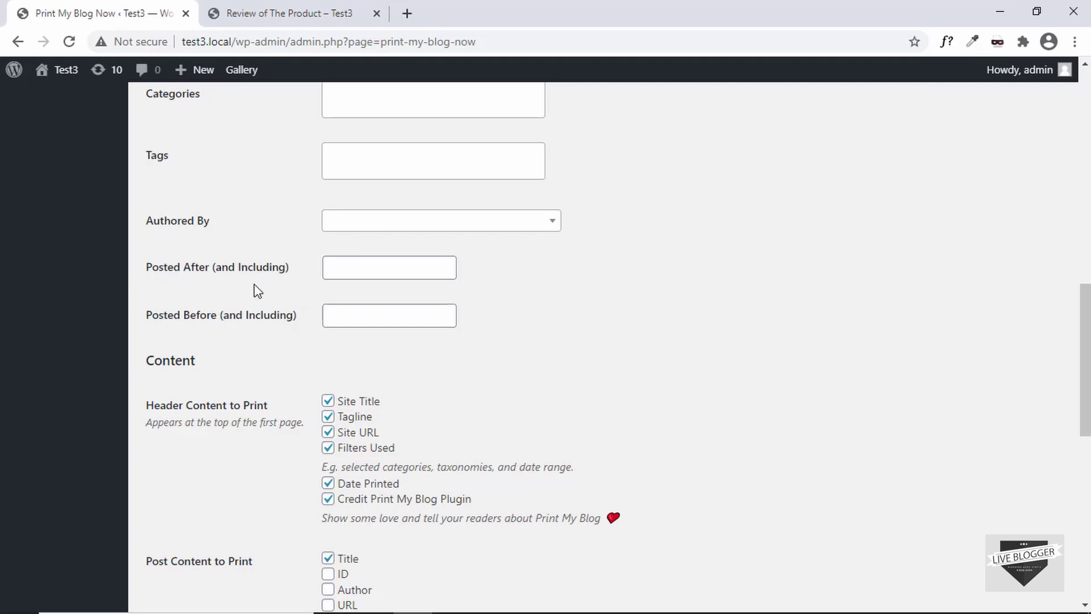
Step: Leave the Posted After and Posted Before date filters blank, closing both calendars without a date
click(369, 266)
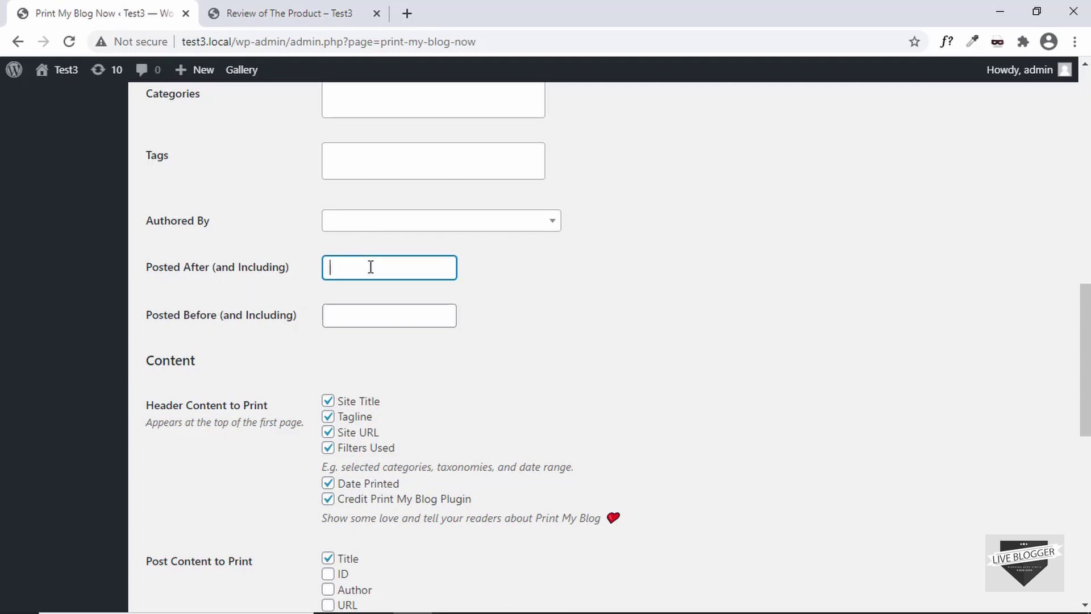
click(505, 265)
click(369, 314)
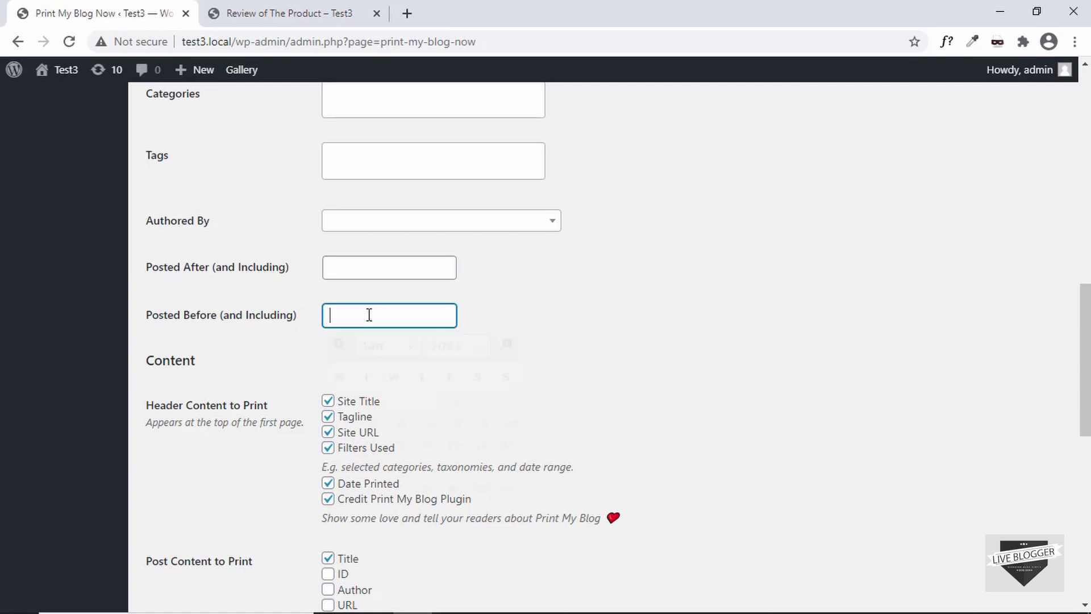
click(529, 268)
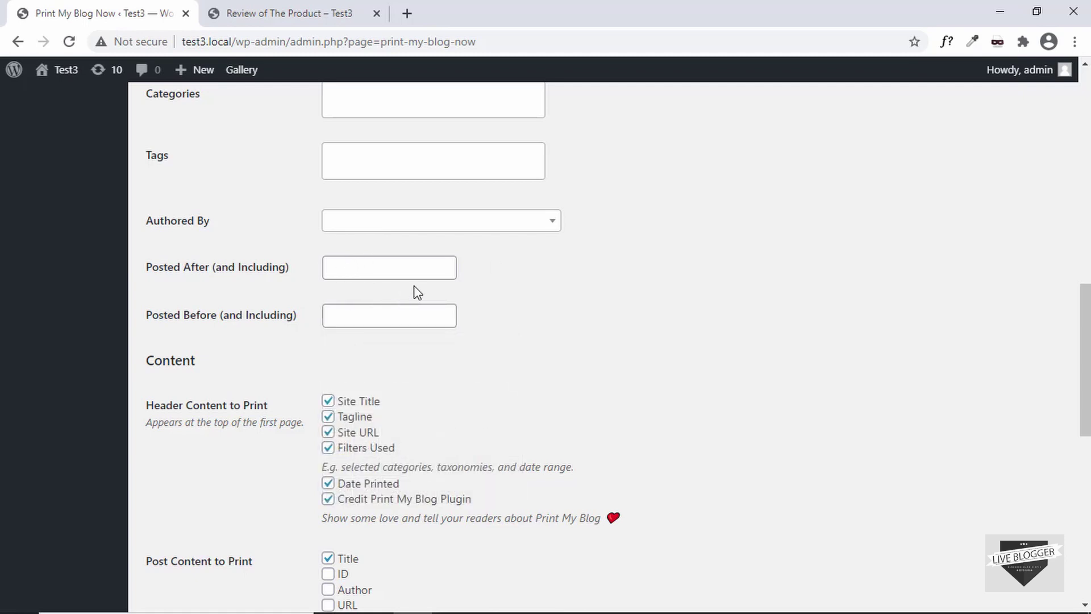
scroll(503, 285, down, 3)
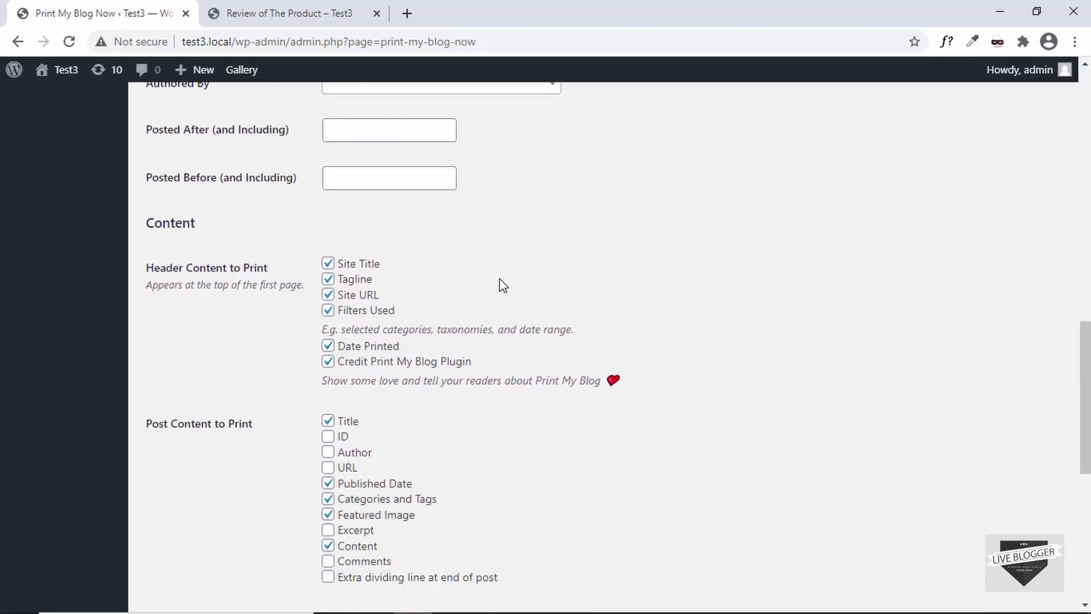
scroll(502, 285, down, 1)
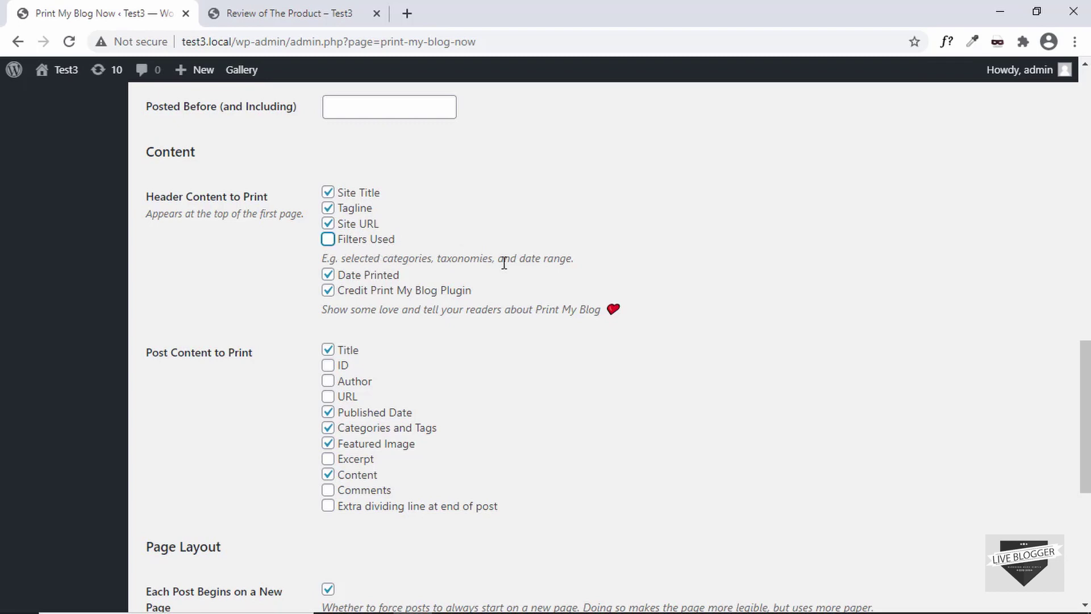
scroll(413, 262, down, 1)
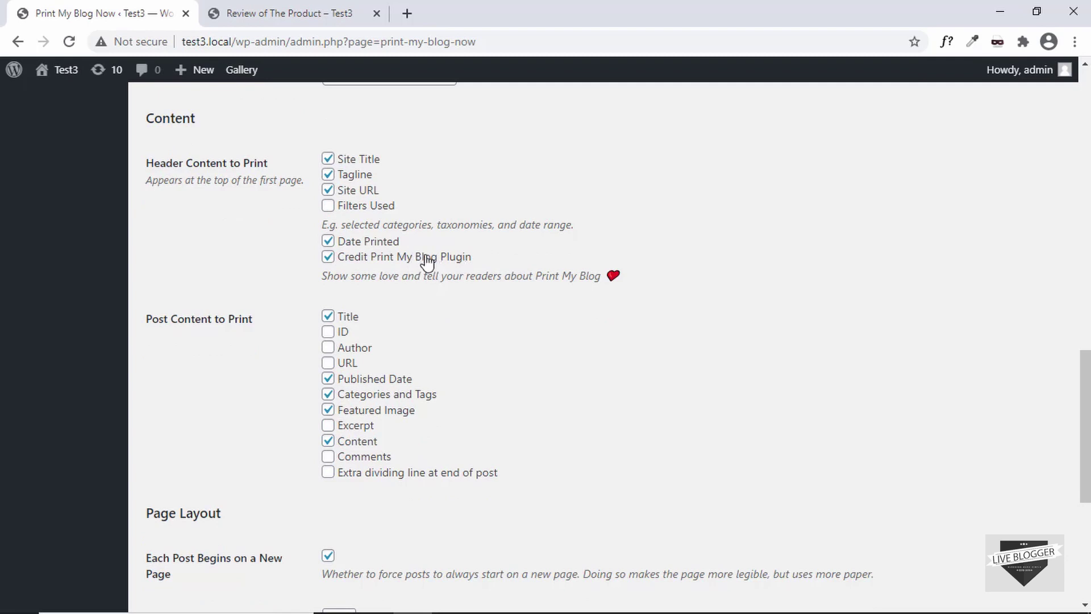
click(438, 261)
click(435, 257)
scroll(603, 305, down, 2)
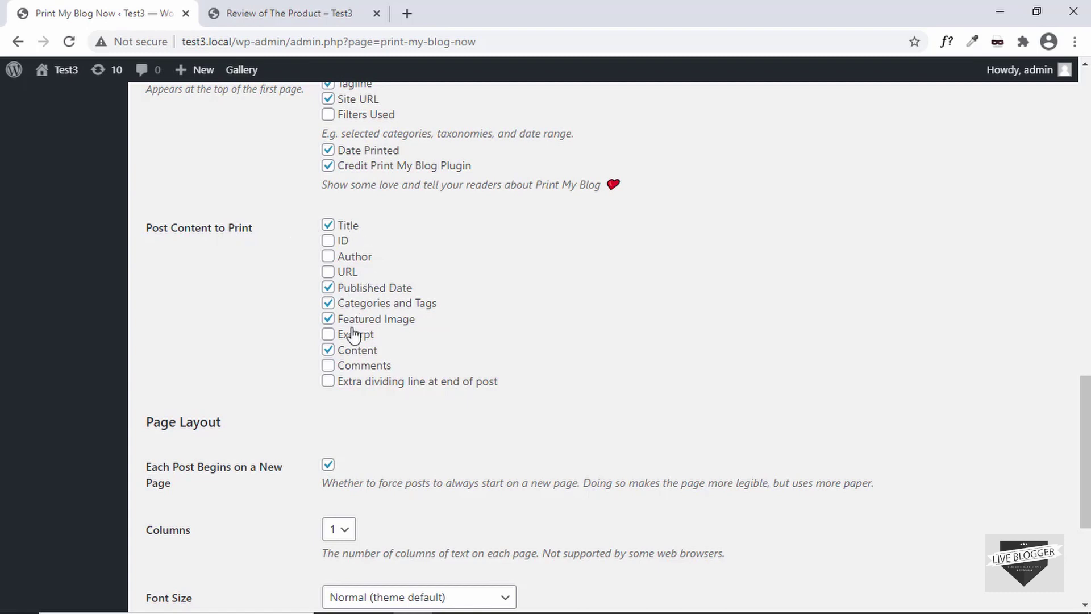
scroll(352, 335, down, 3)
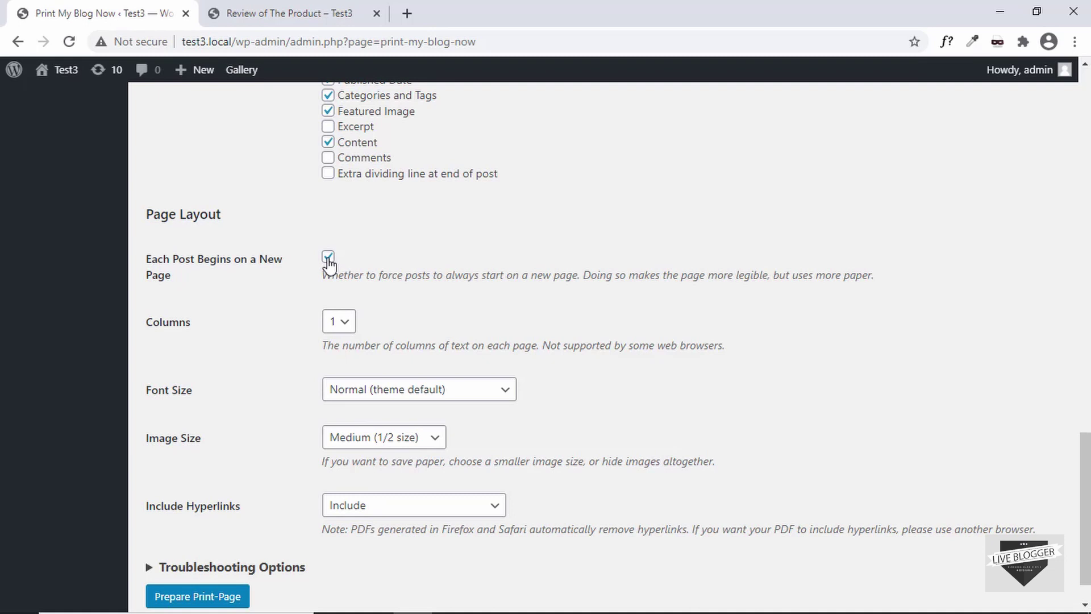
click(346, 321)
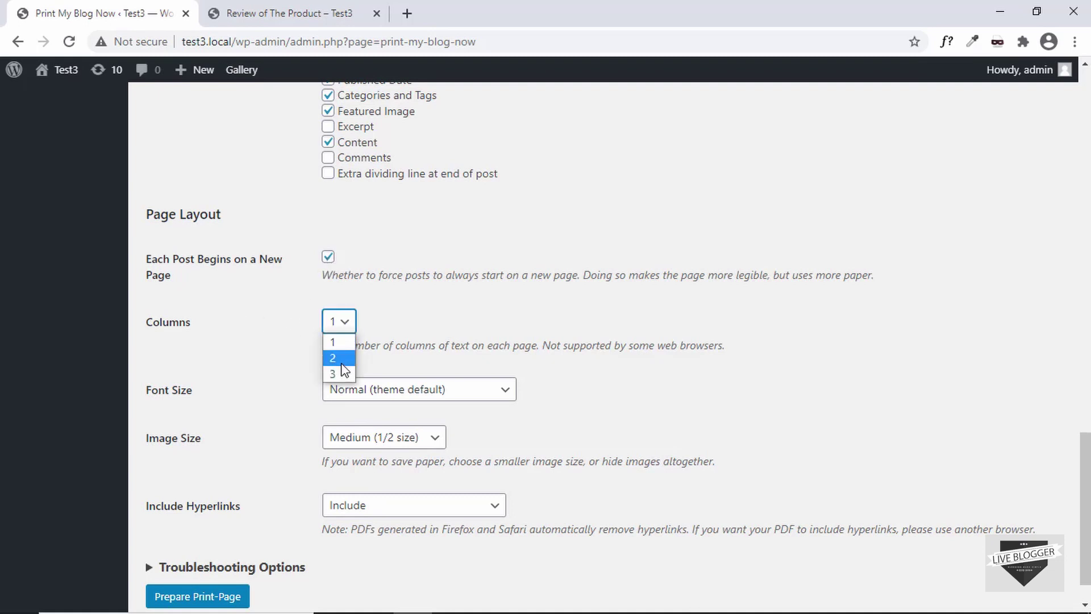
click(437, 316)
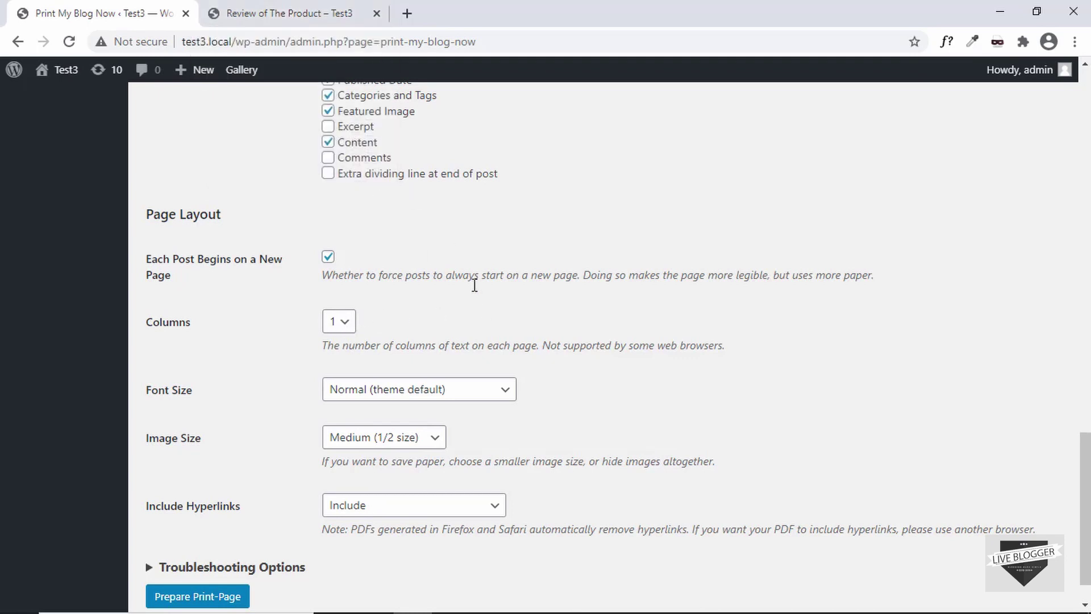
scroll(479, 291, down, 1)
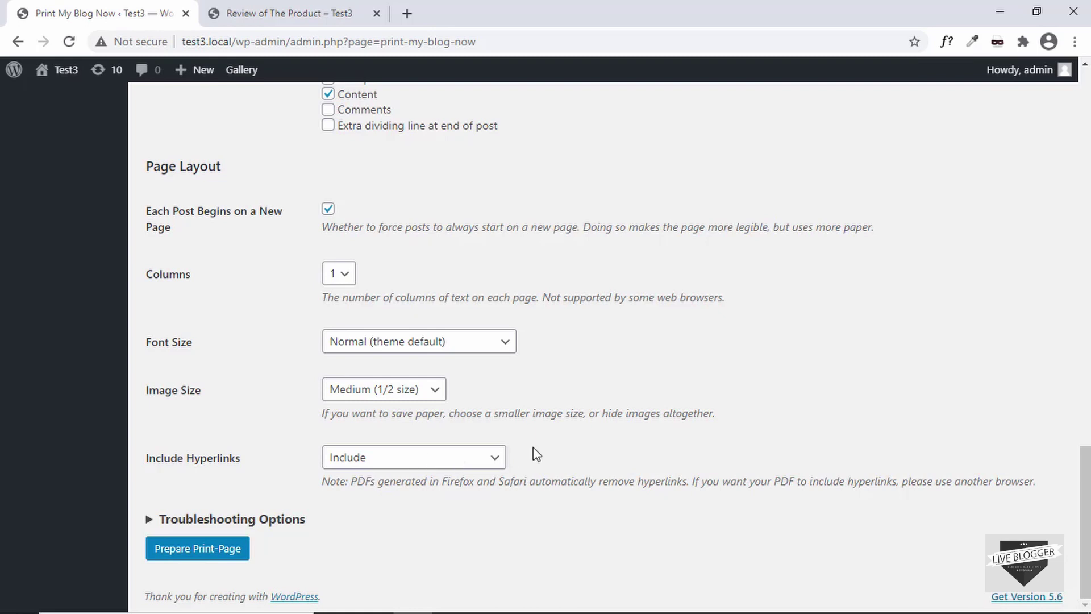
click(198, 550)
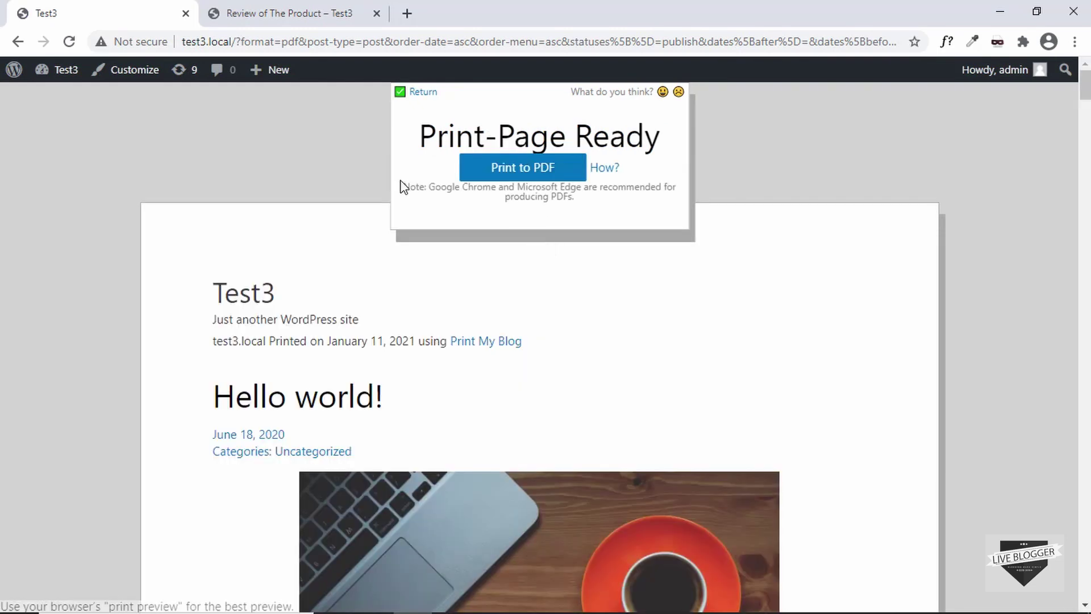
Step: Print the 11-page all-posts print page to PDF and save it as Test3.pdf
click(528, 176)
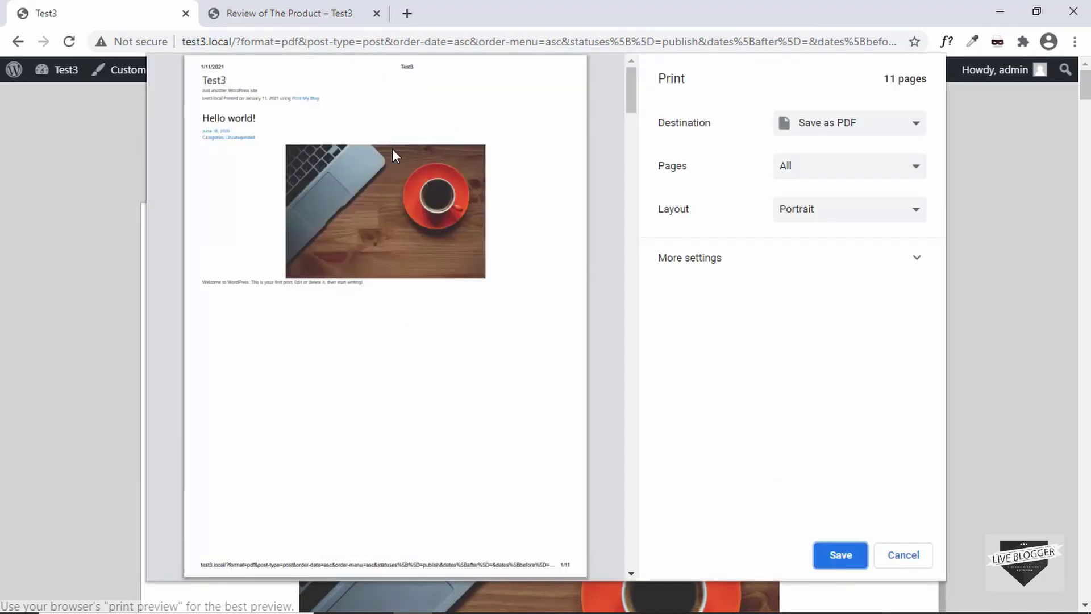
drag(629, 99, 637, 510)
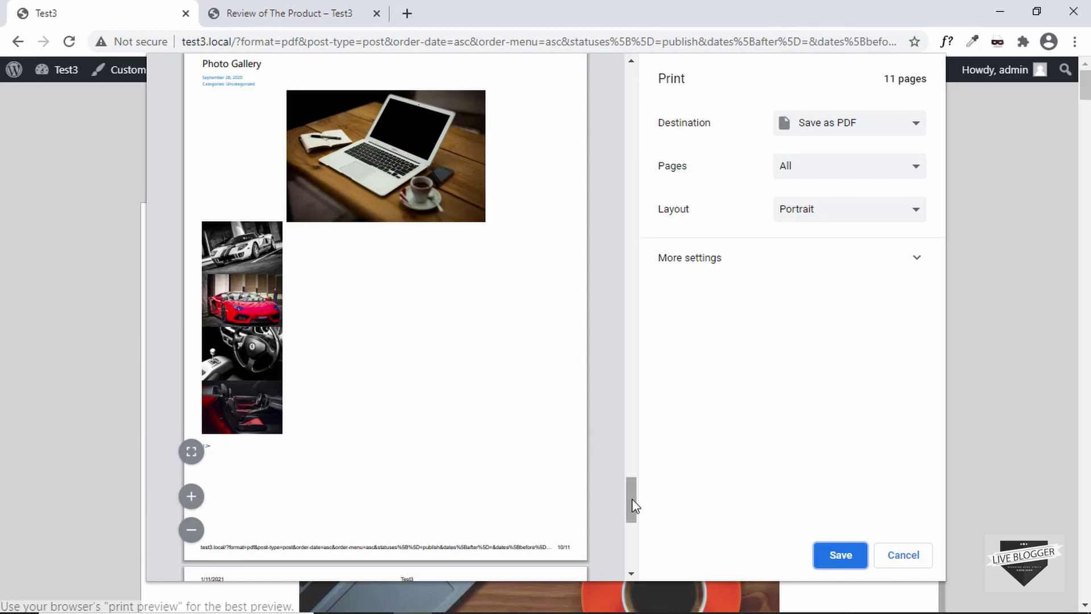
scroll(635, 505, down, 1)
scroll(385, 265, up, 1)
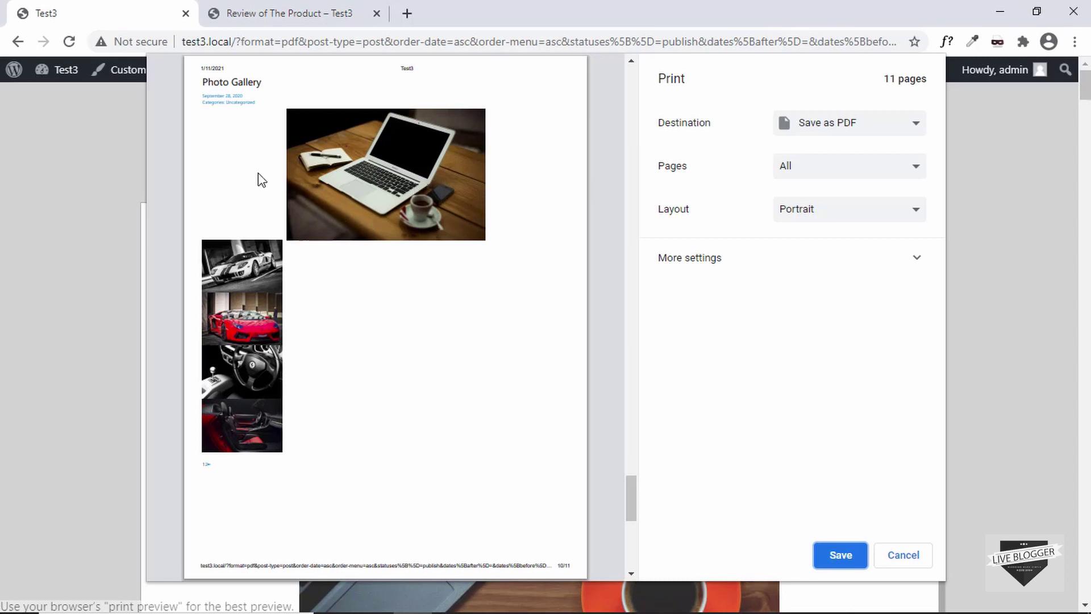
scroll(616, 262, down, 5)
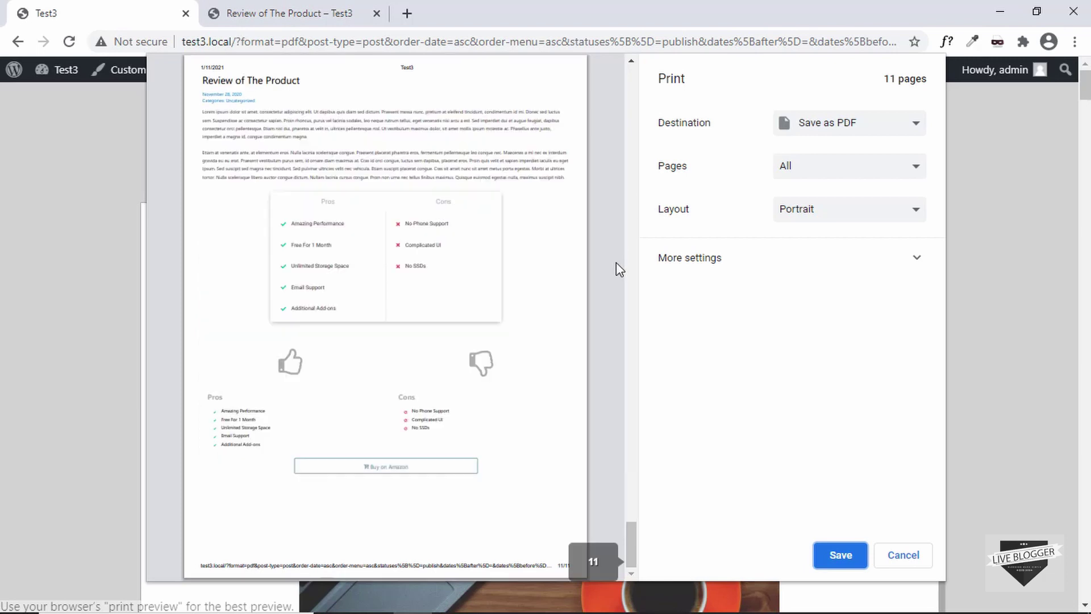
click(841, 555)
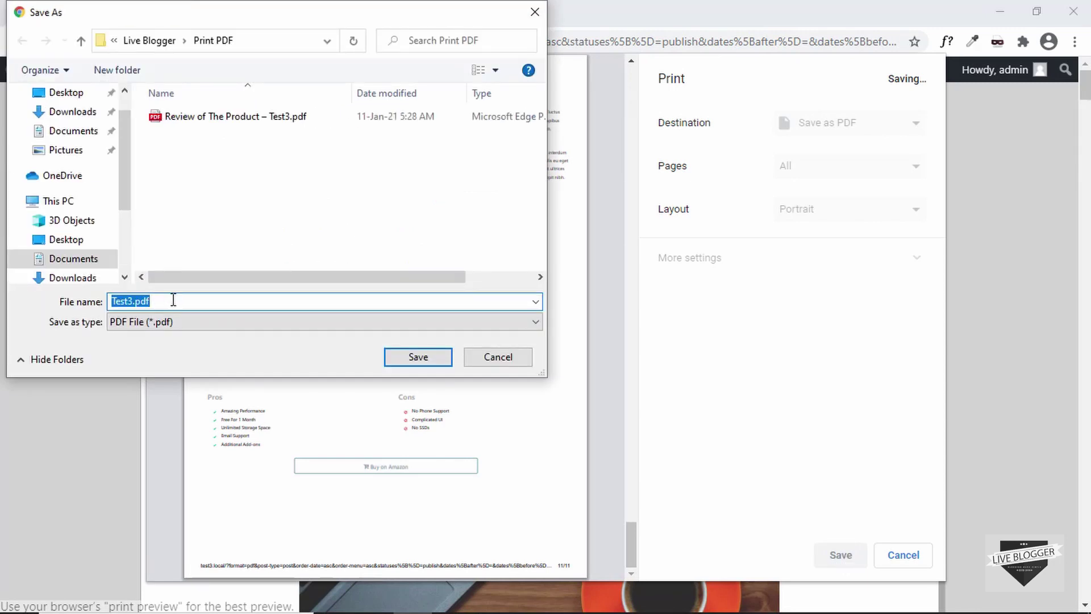
click(423, 364)
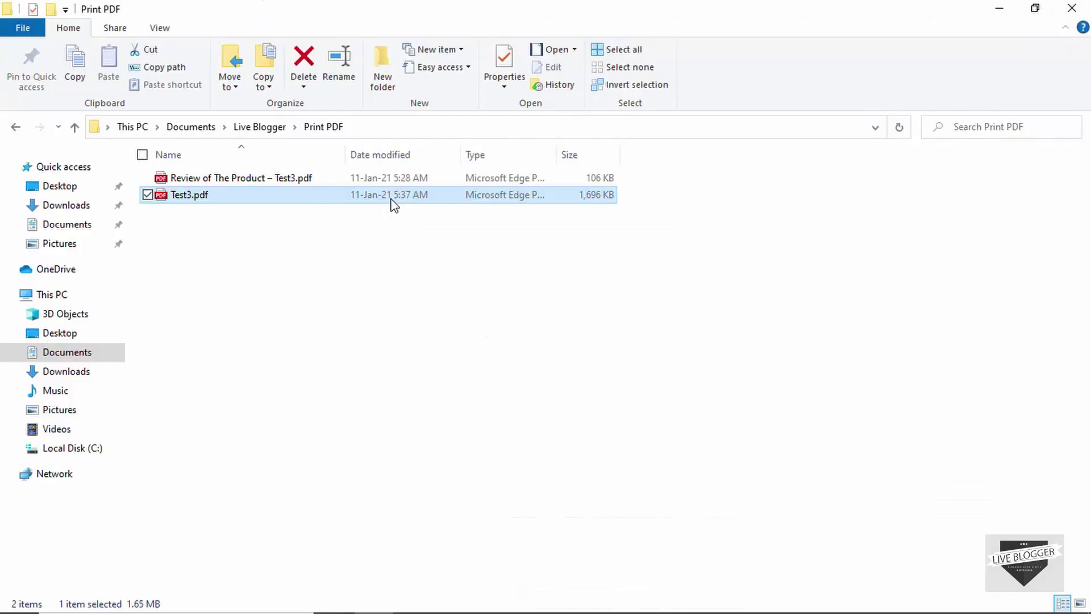
Step: Open Test3.pdf in Edge, scroll through its 11 pages from Hello world!, then close it
double_click(390, 196)
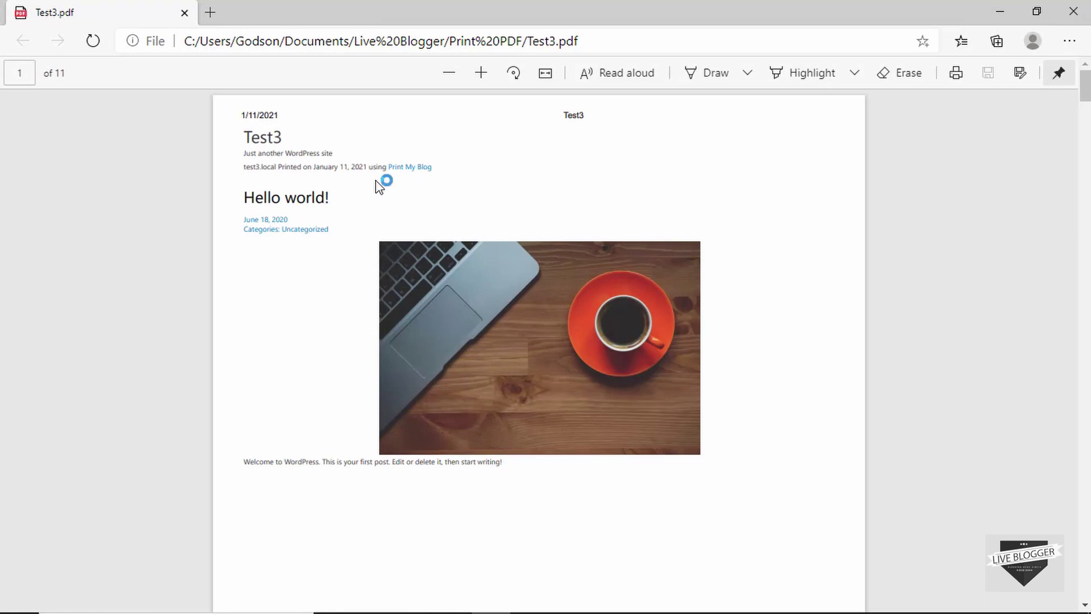
ctrl+scroll(257, 142, up, 2)
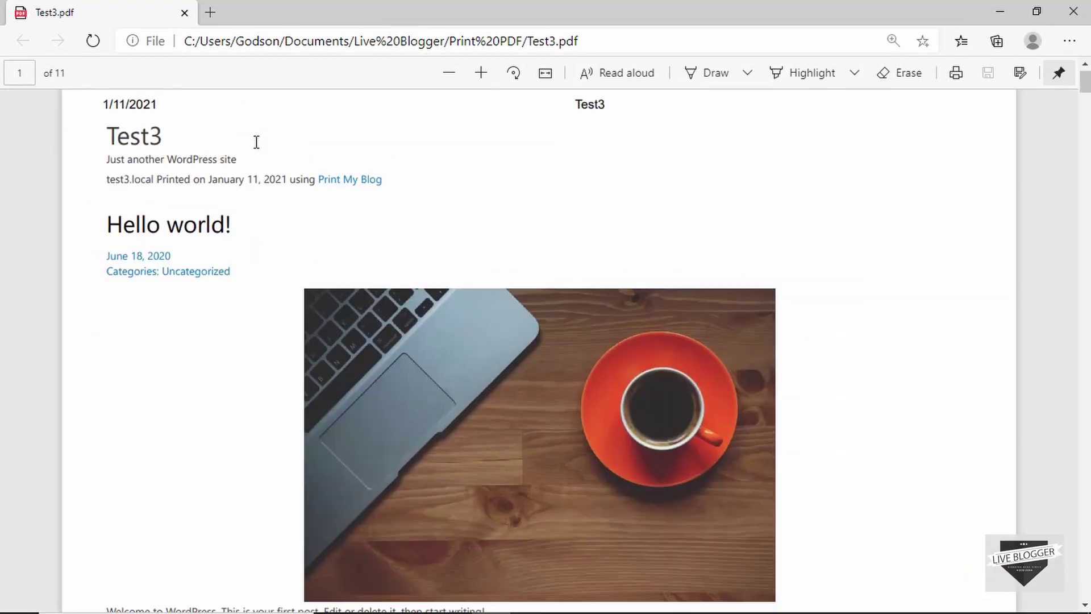
ctrl+scroll(256, 142, down, 2)
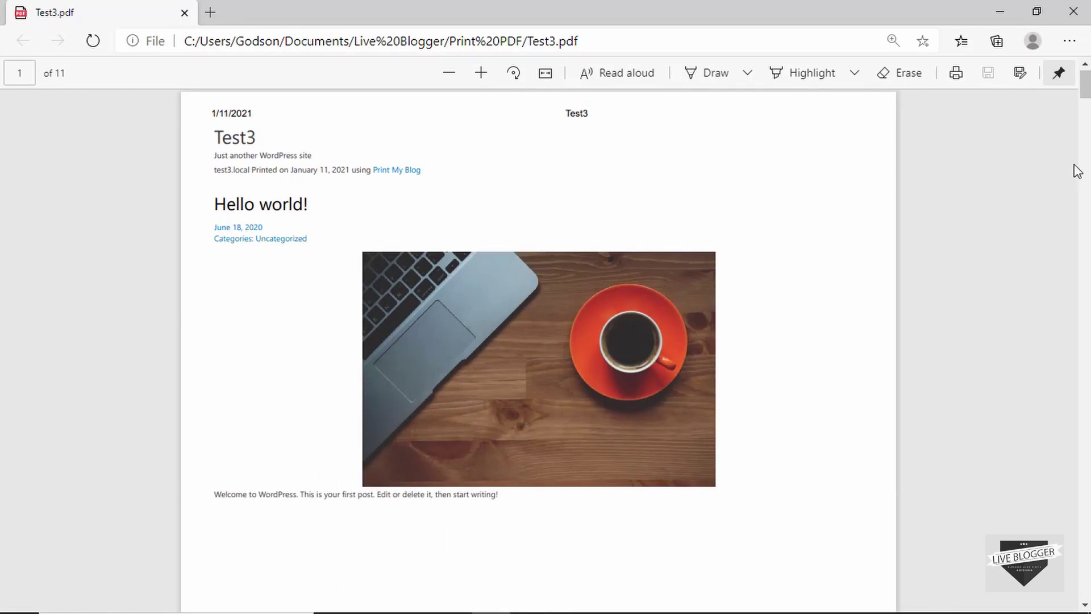
scroll(1078, 171, down, 15)
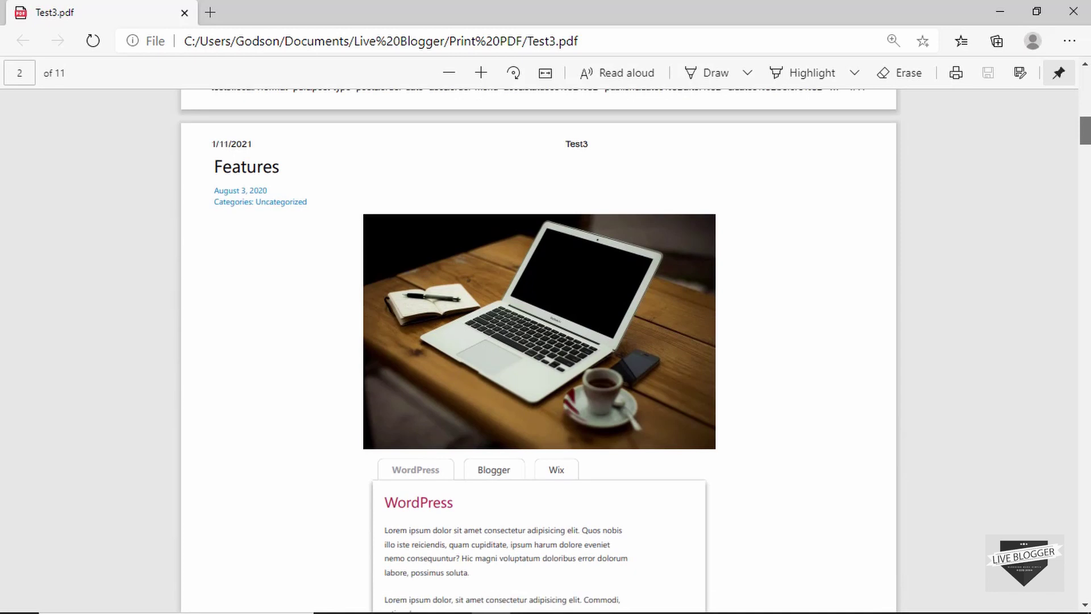
scroll(538, 350, down, 10)
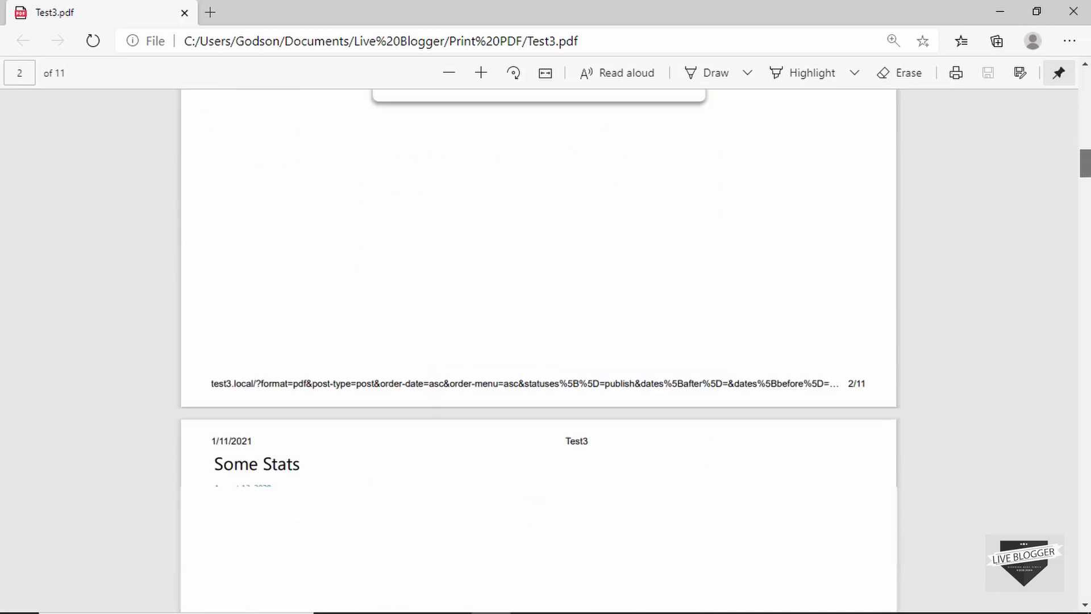
scroll(539, 350, down, 5)
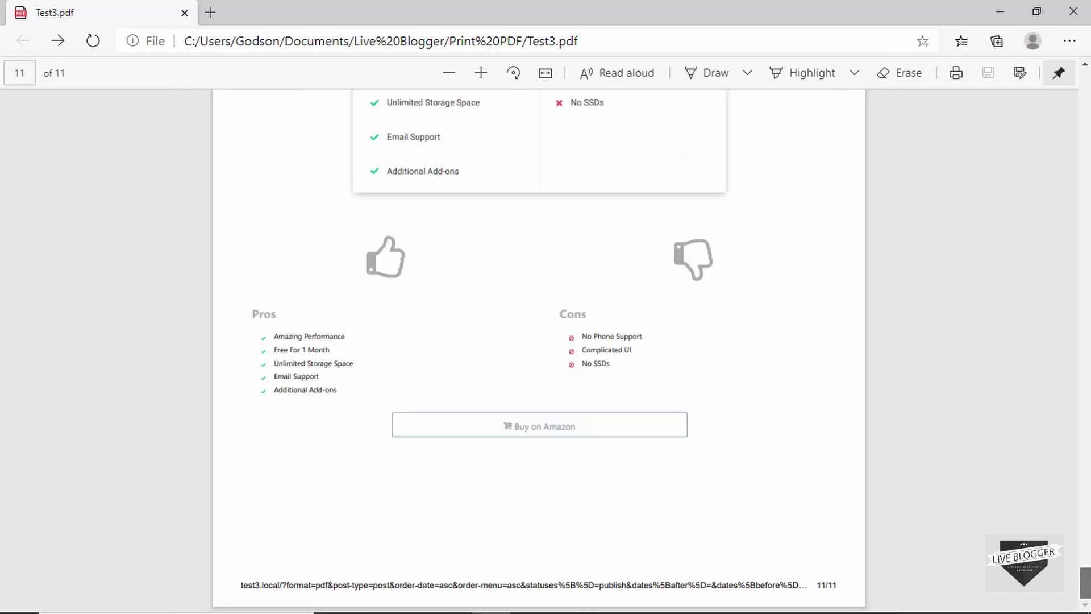
scroll(1081, 502, down, 10)
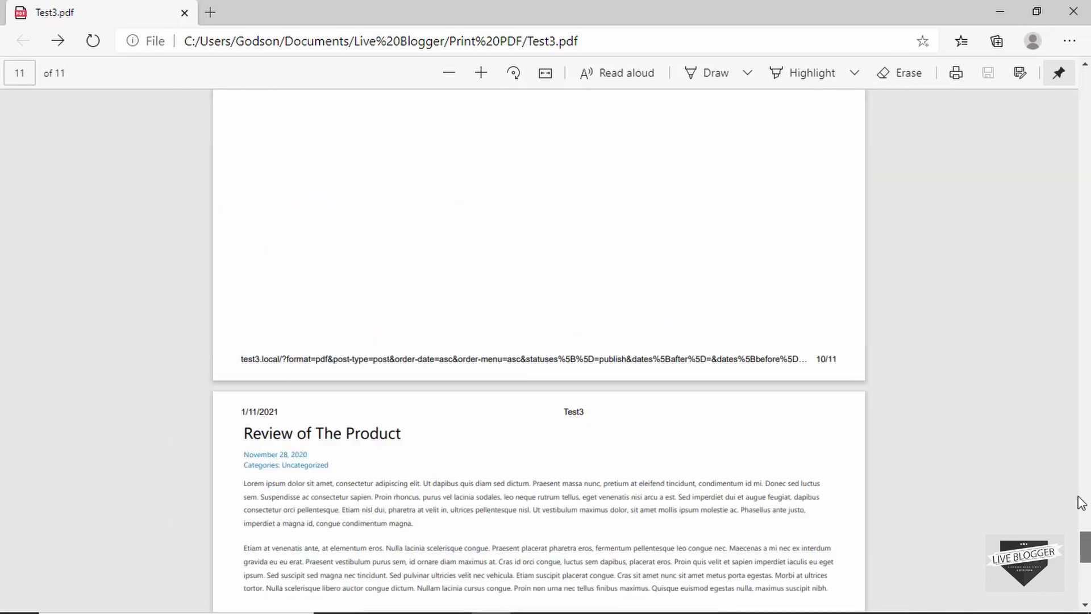
drag(1083, 543, 1081, 78)
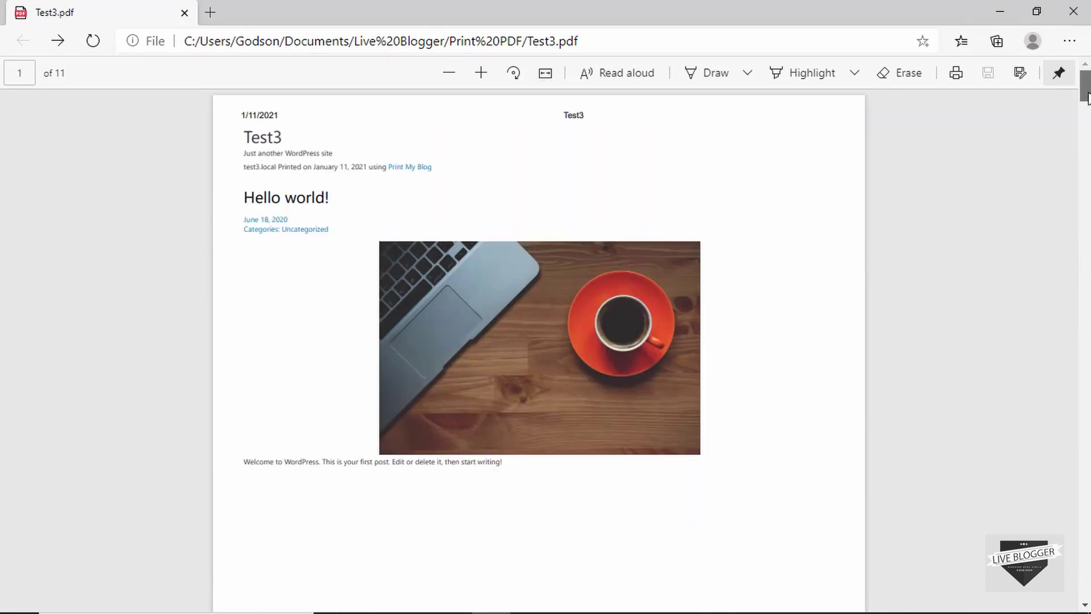
scroll(539, 341, down, 5)
scroll(538, 341, up, 1)
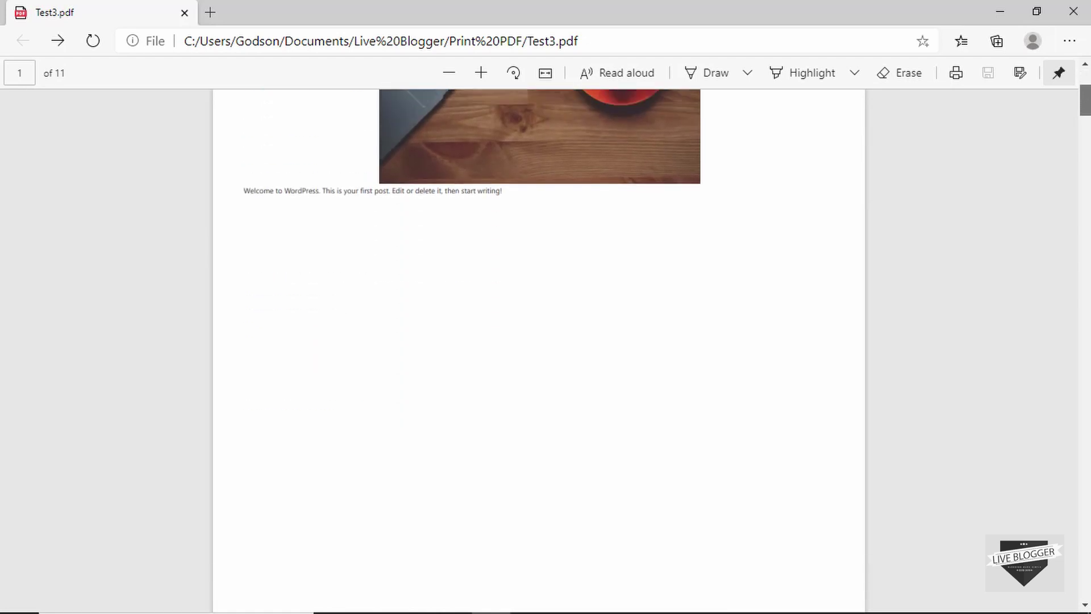
drag(1087, 111, 1087, 93)
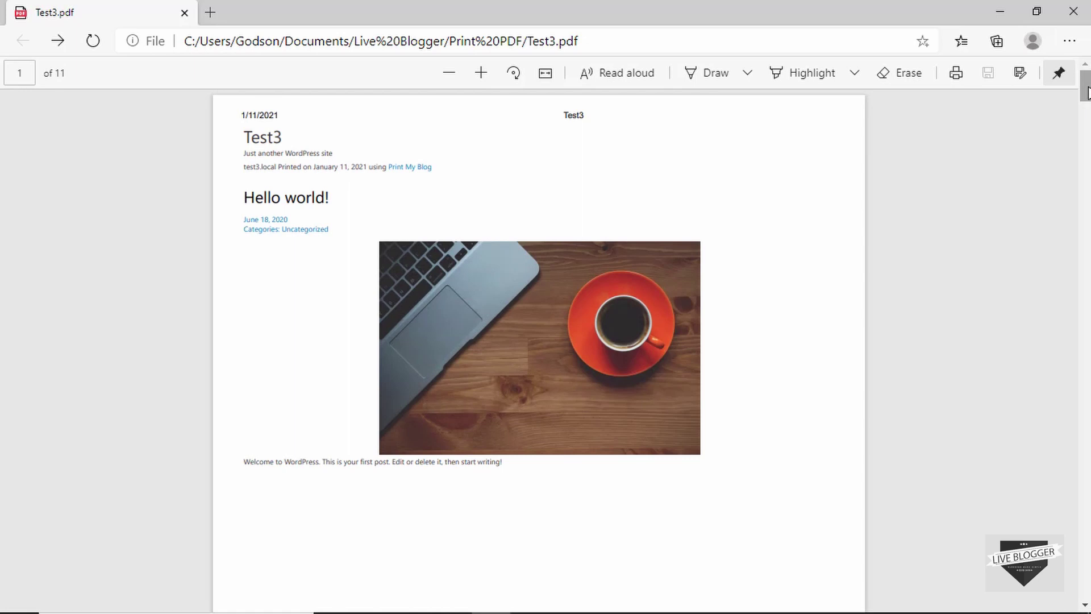
click(1067, 17)
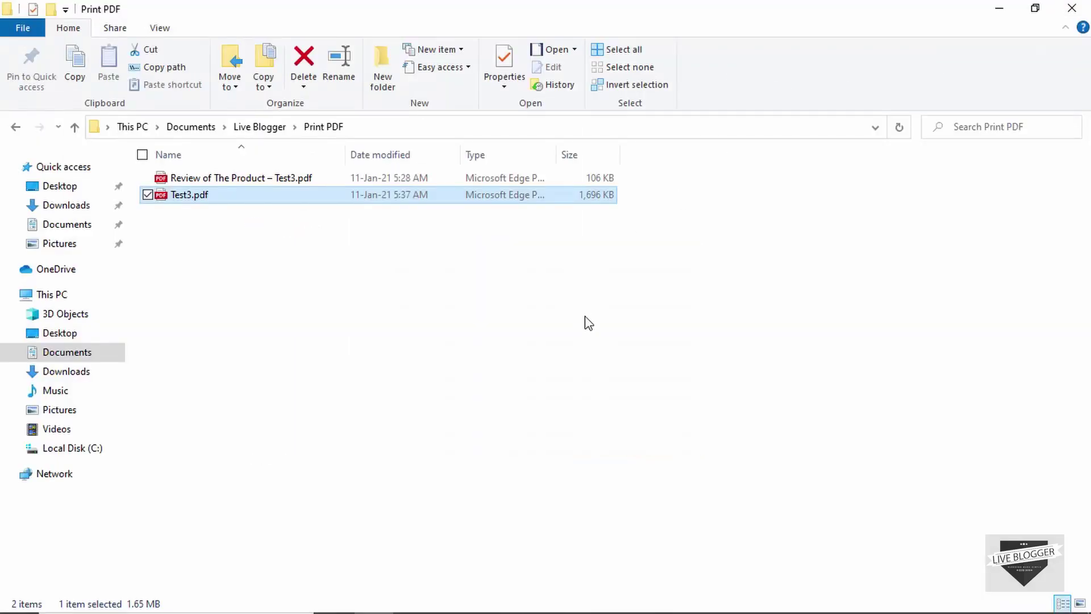
Step: Return to the browser and go from the Print-Page Ready page to the admin Posts list
key(alt+Tab)
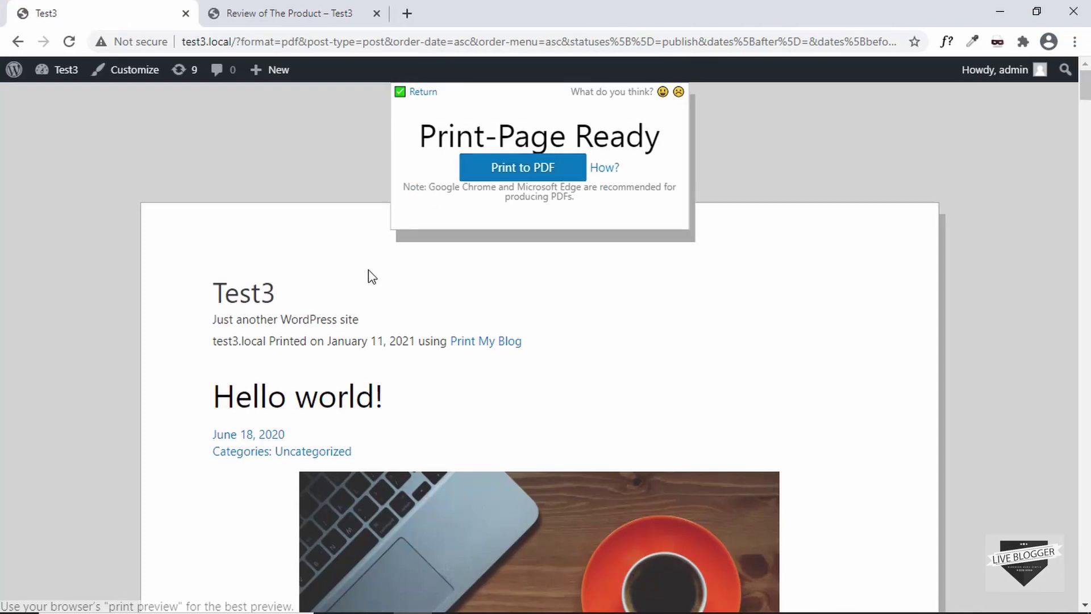
click(273, 14)
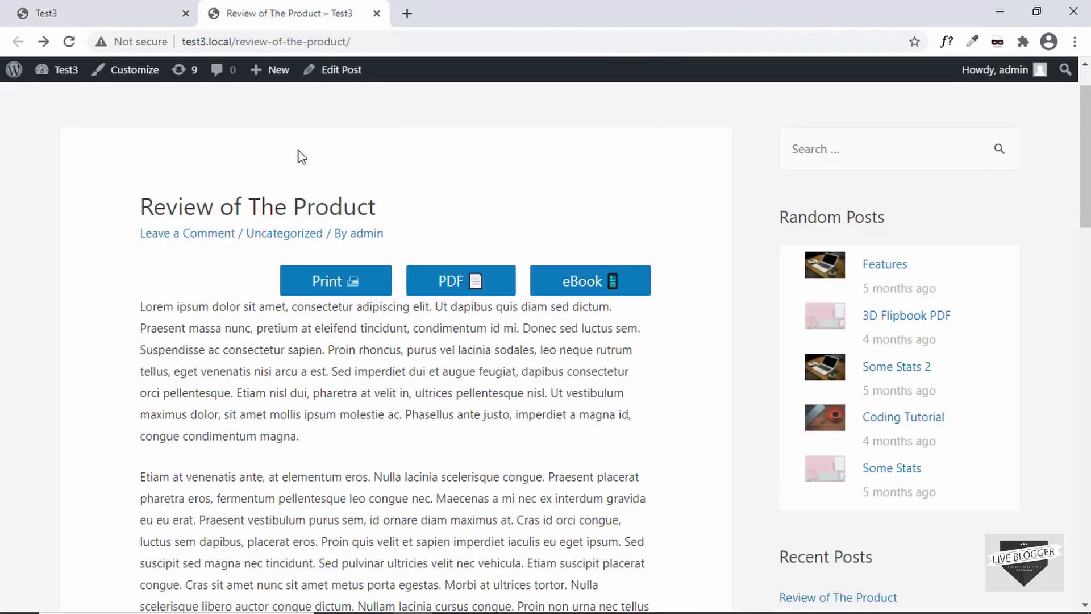
click(106, 8)
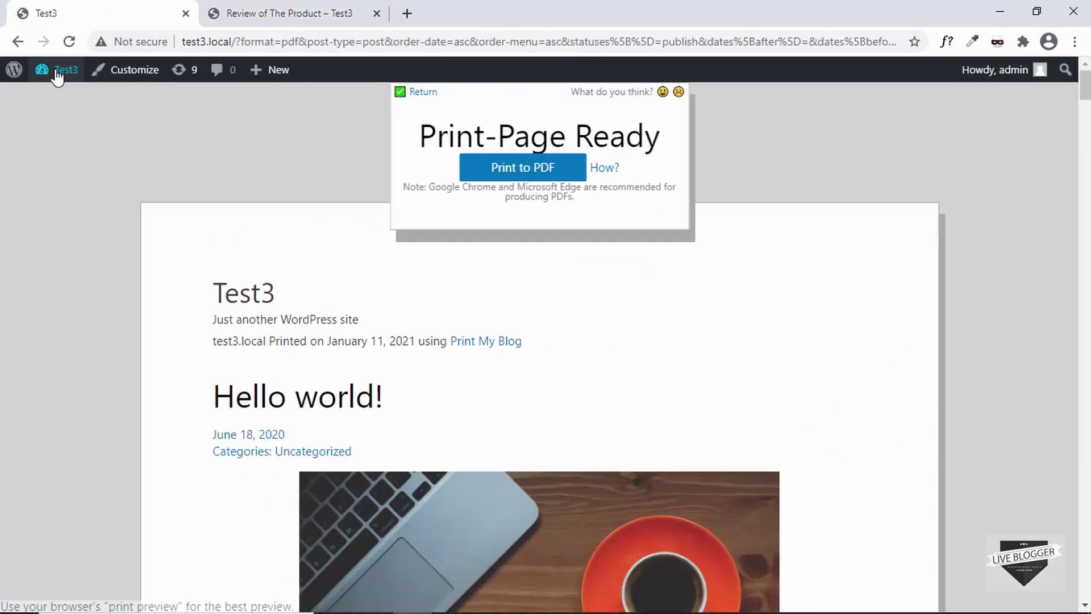
mouse_move(56, 70)
click(57, 97)
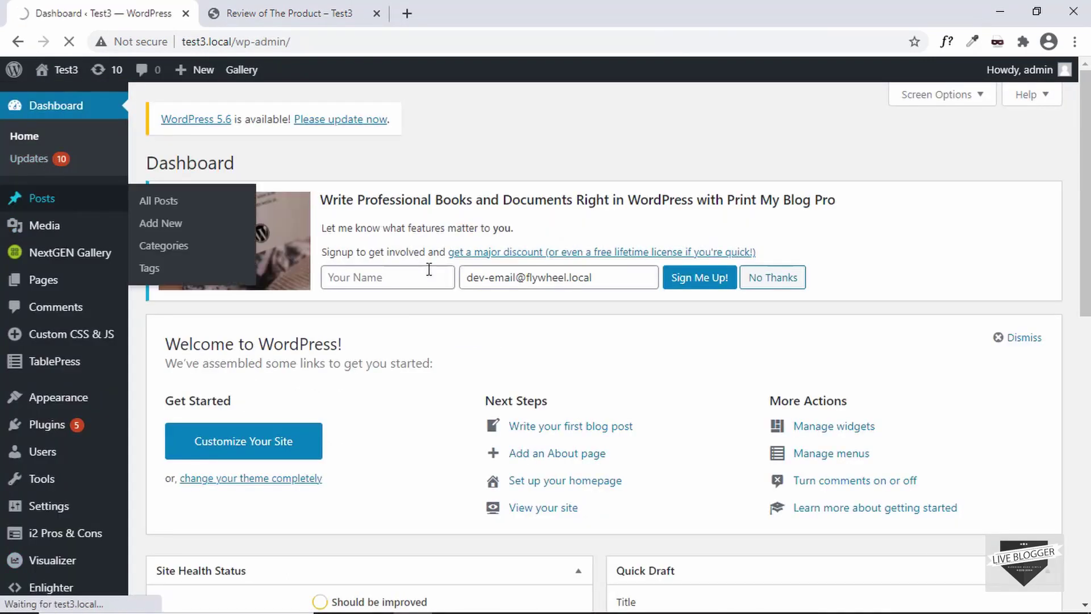
click(40, 197)
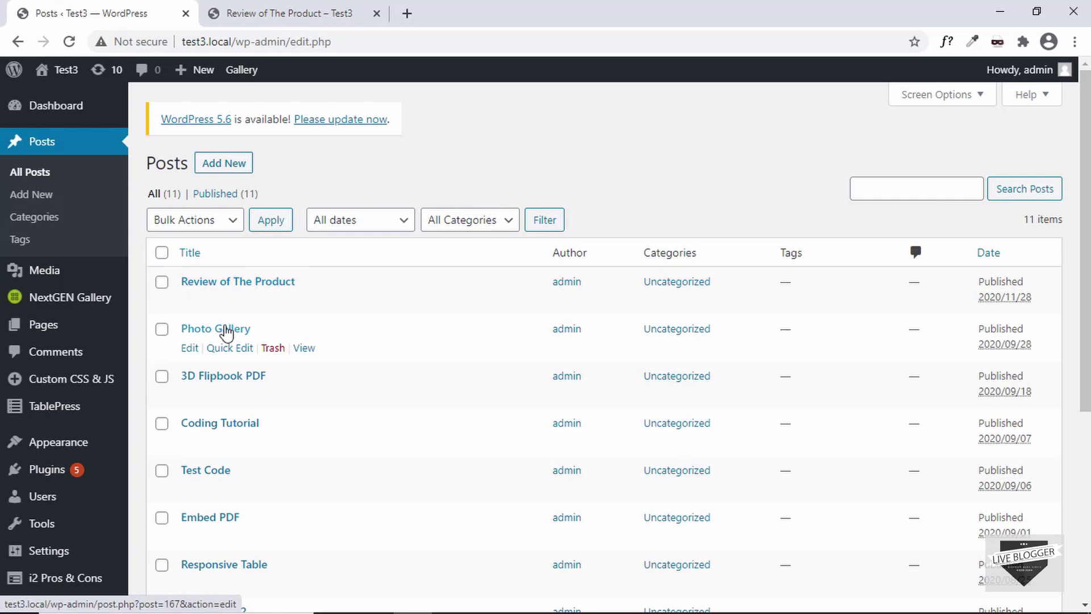
Step: Quick-edit Review of The Product to add the print tag and update it
click(230, 301)
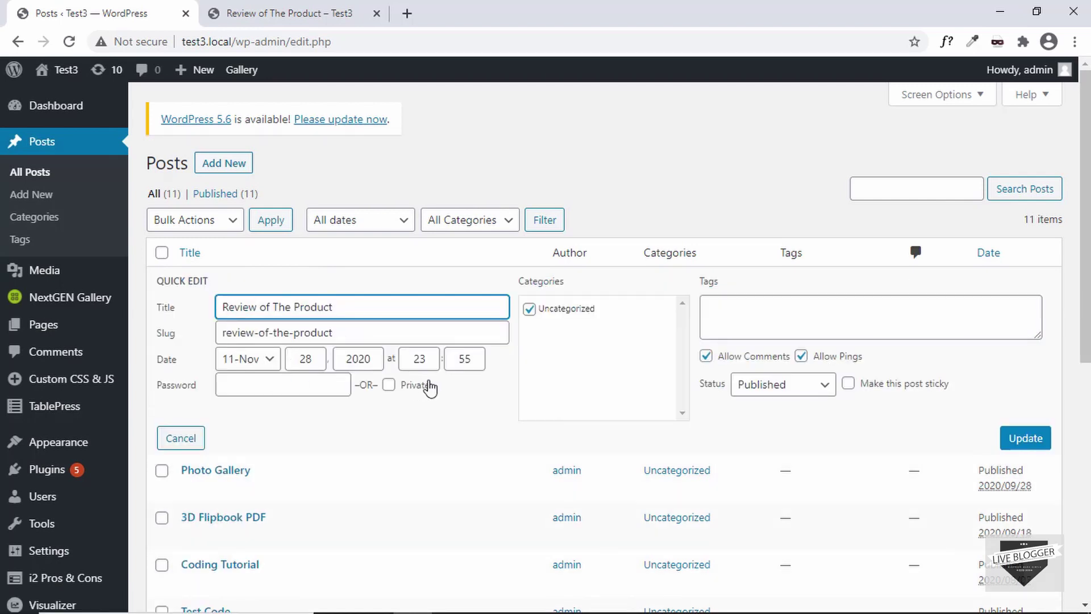
click(750, 320)
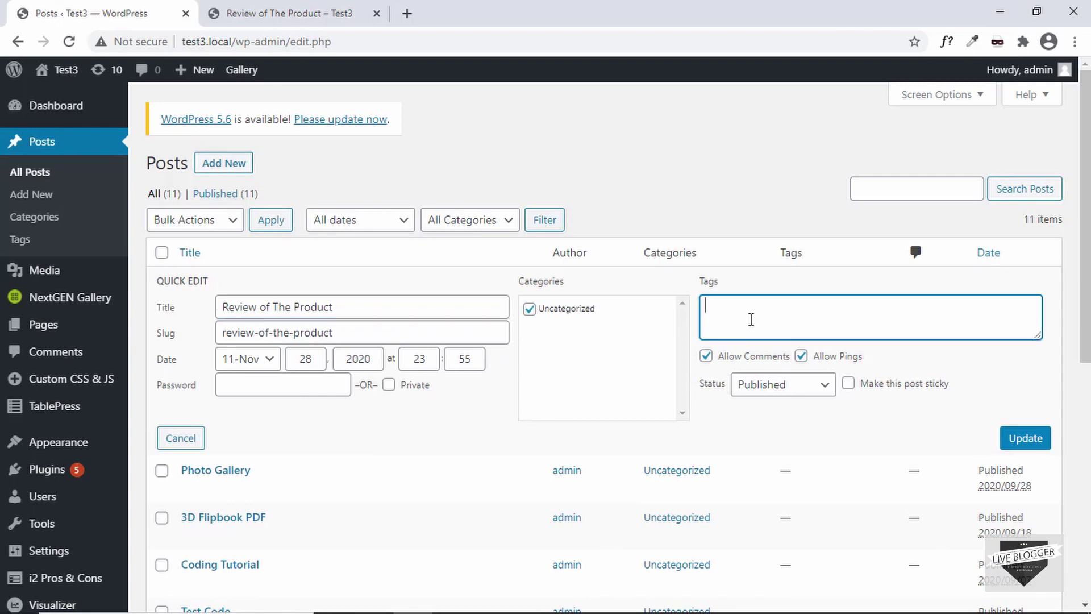
click(607, 344)
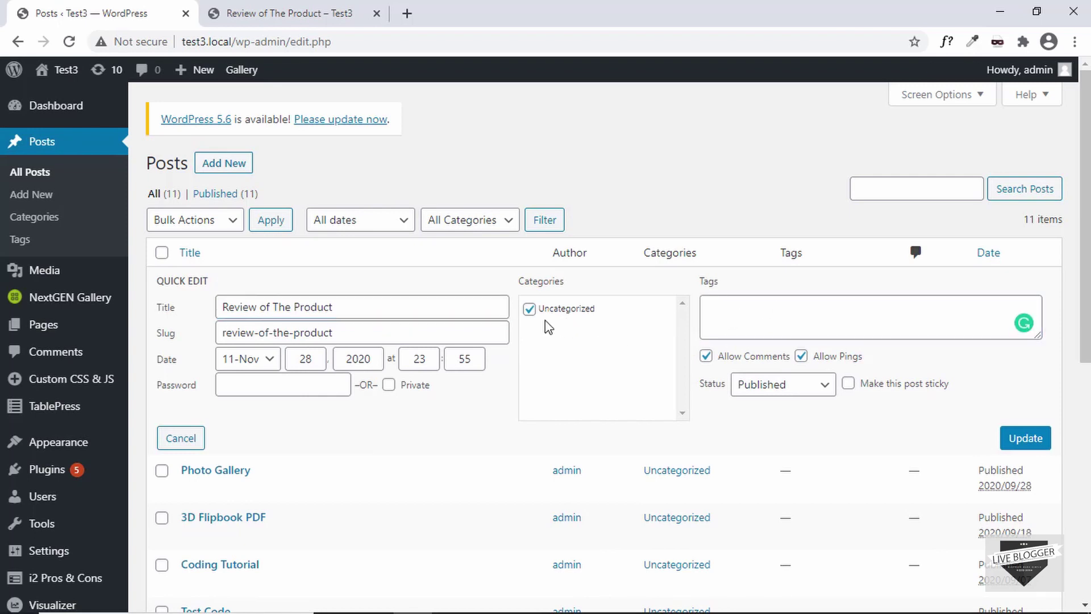
click(761, 312)
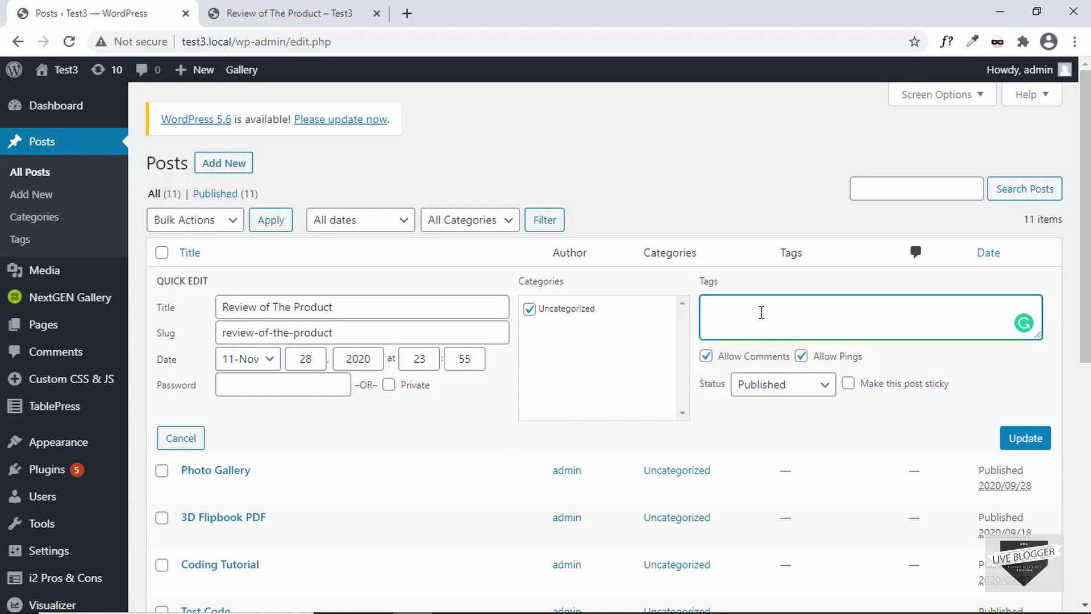
click(651, 313)
click(598, 314)
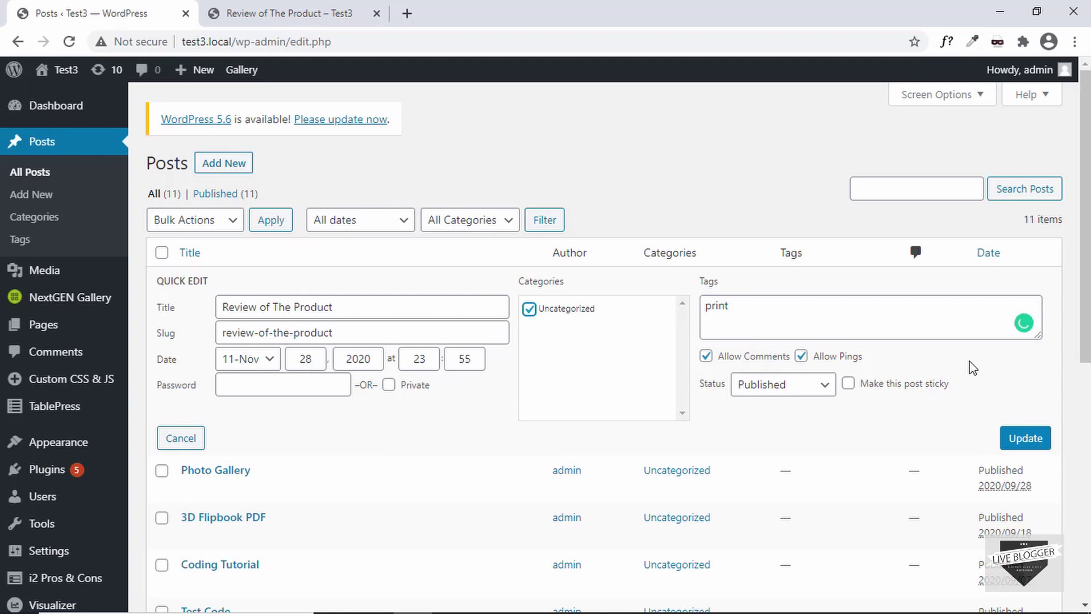
click(1025, 439)
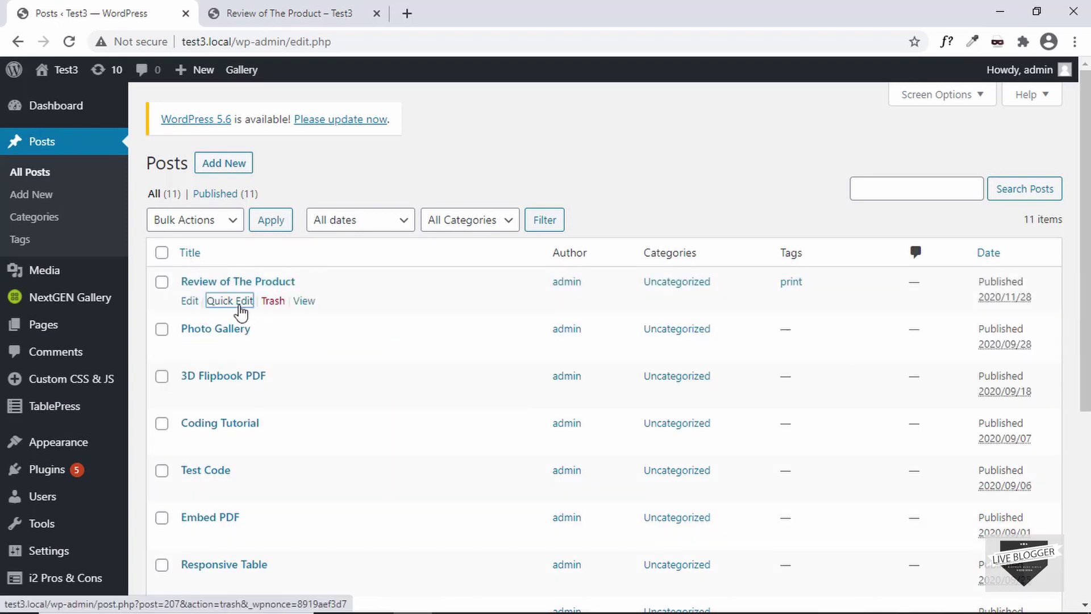
Step: Quick-edit Photo Gallery, add the tag 'print', and update it
click(229, 347)
click(734, 356)
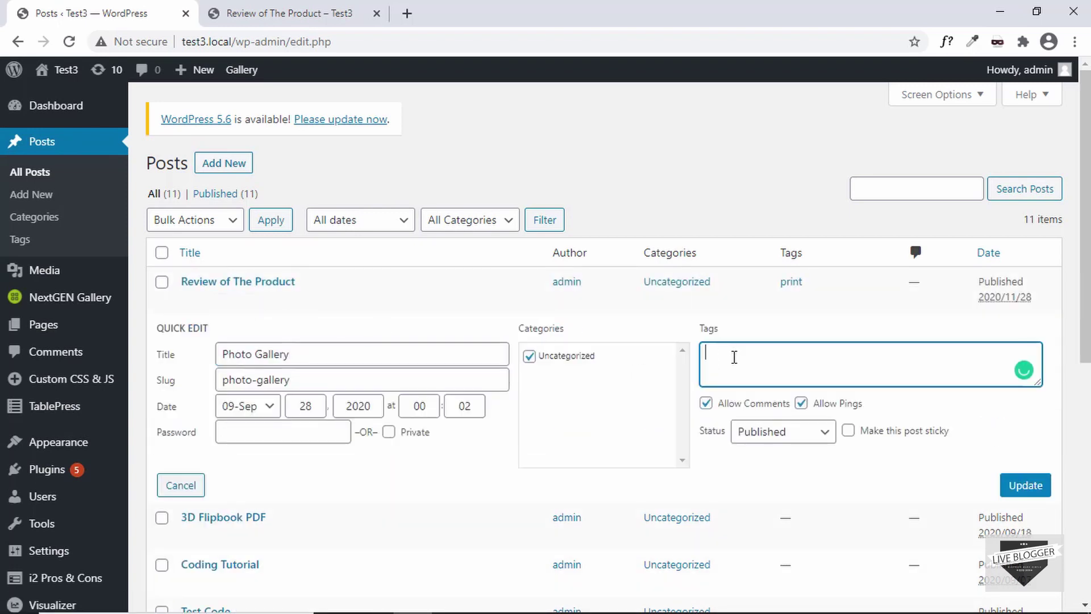
text(print)
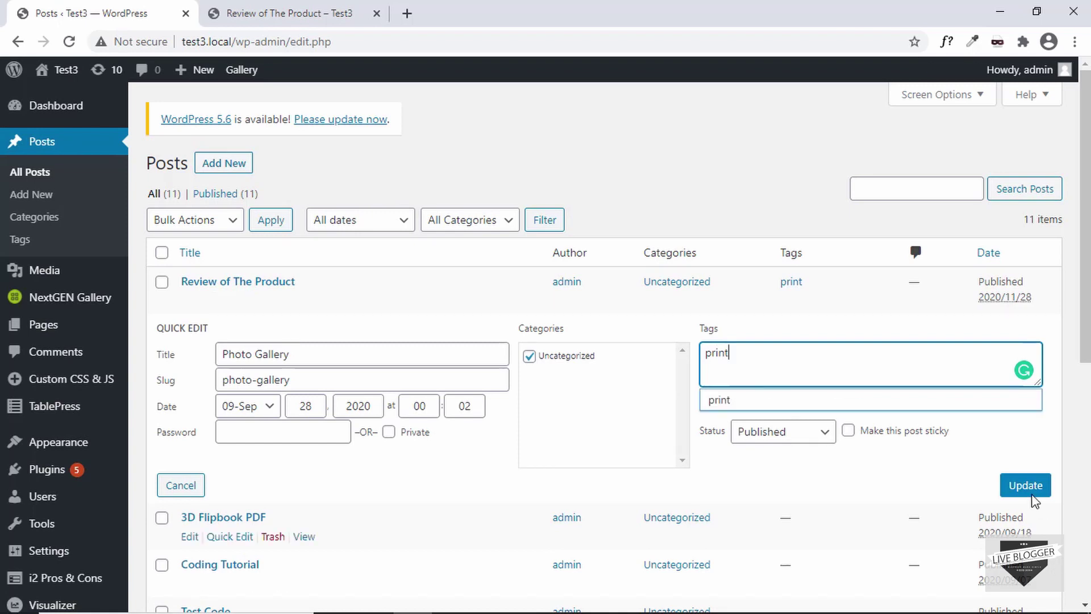
click(1020, 488)
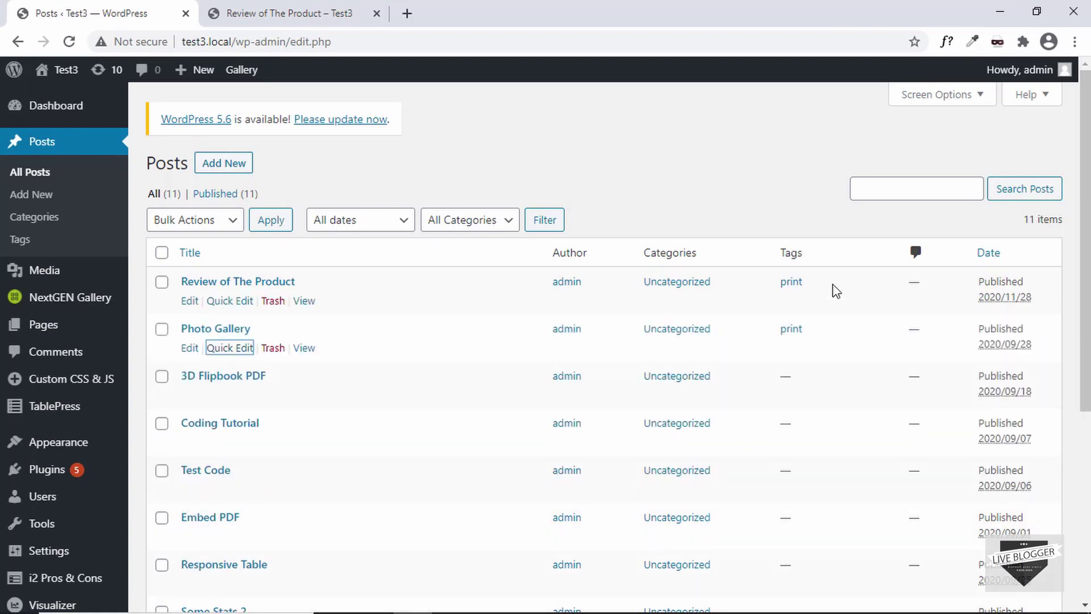
scroll(836, 291, down, 2)
Step: On Print My Blog's Print Now page, choose Digital PDF and expand more print options
mouse_move(66, 576)
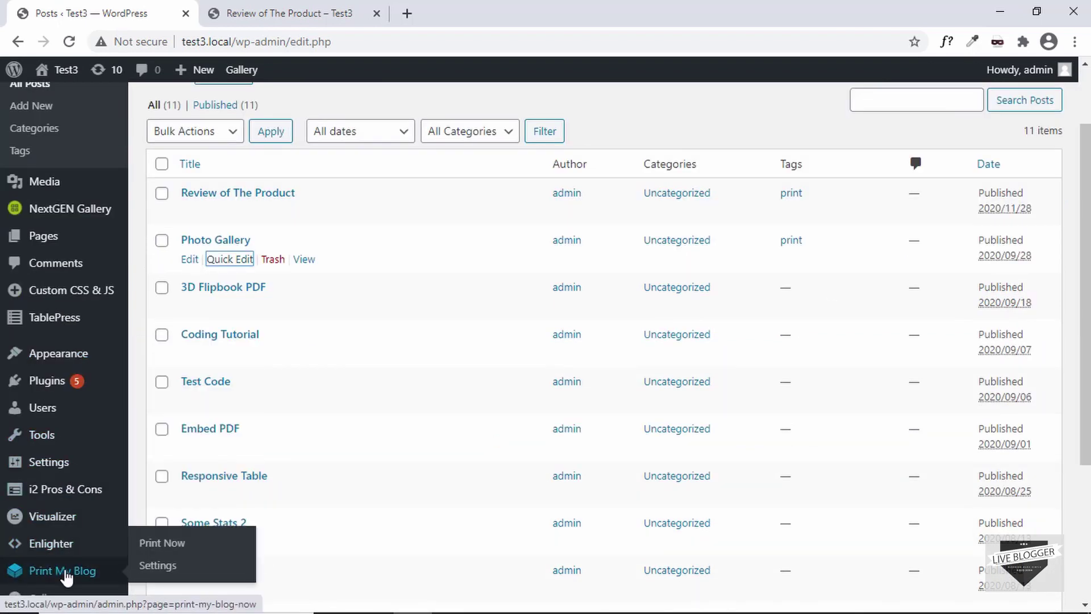
click(154, 543)
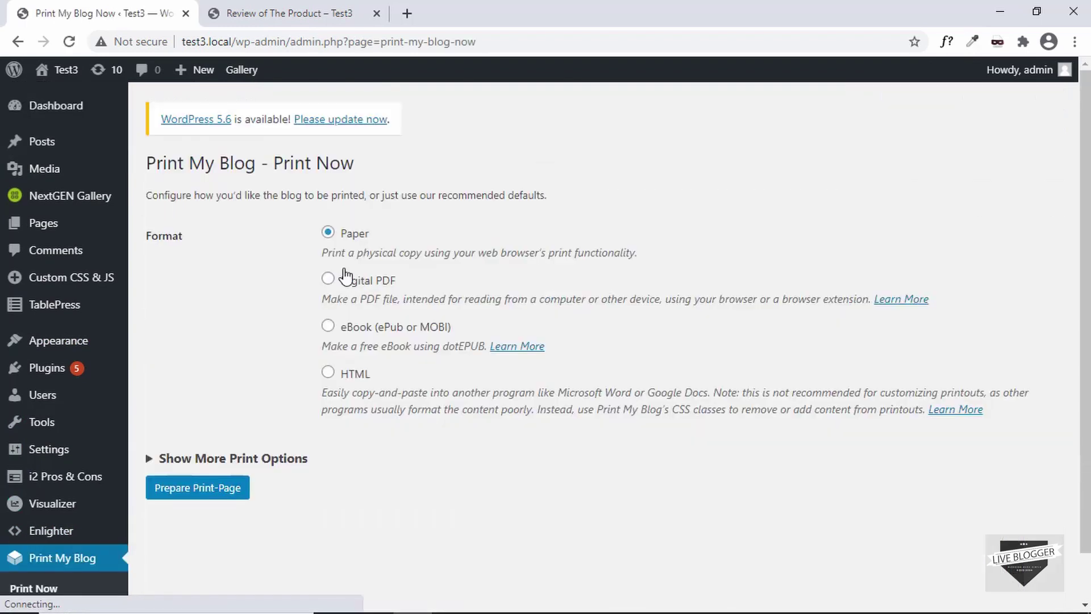
click(354, 284)
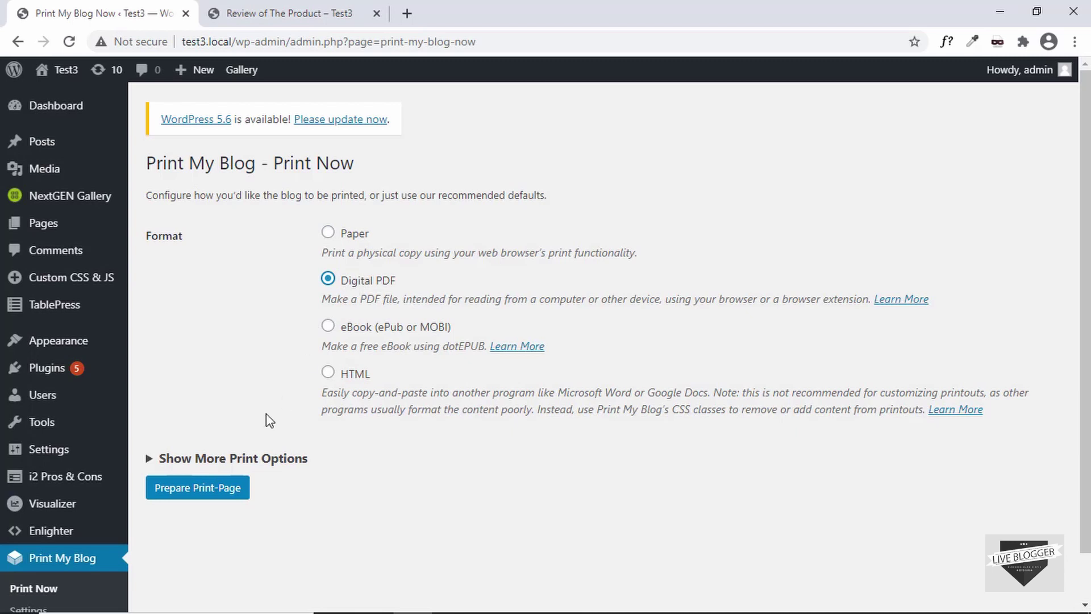
click(251, 469)
Step: Filter the export to posts tagged 'print' and prepare the print-page
scroll(251, 469, down, 7)
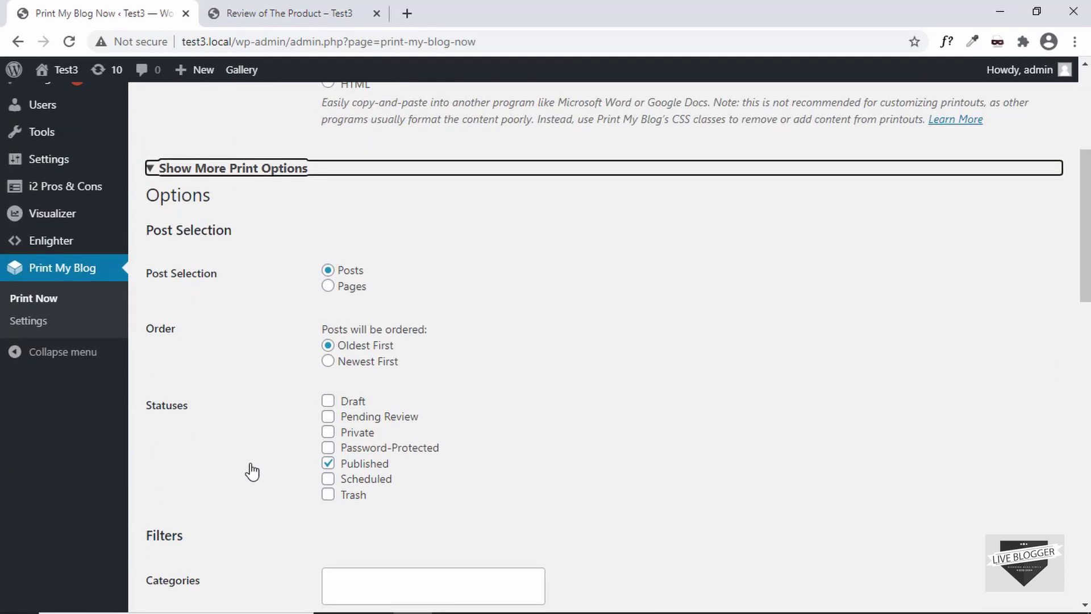
scroll(250, 466, down, 5)
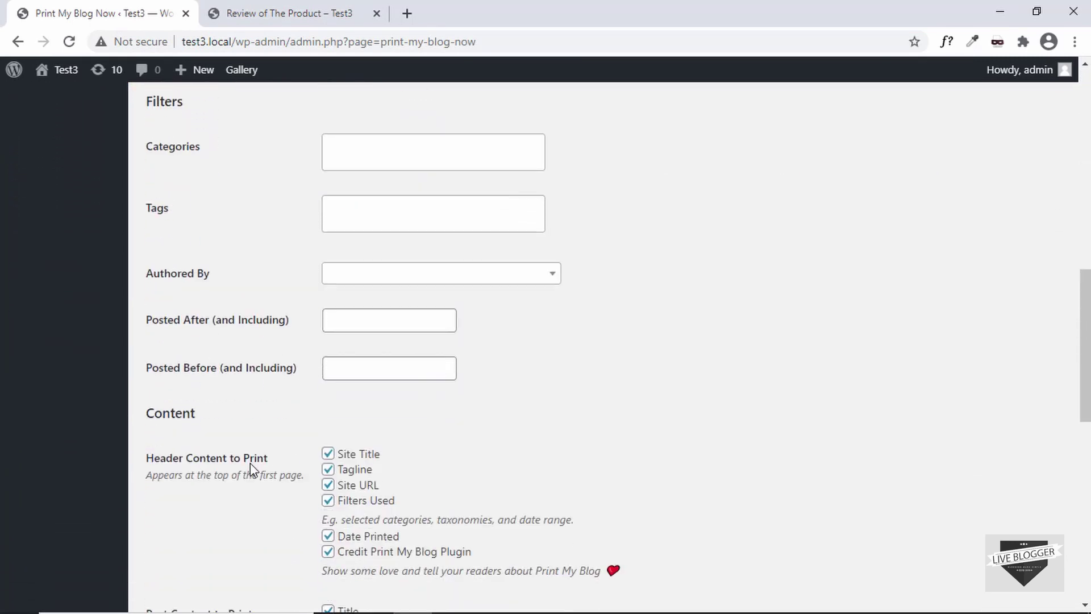
click(385, 227)
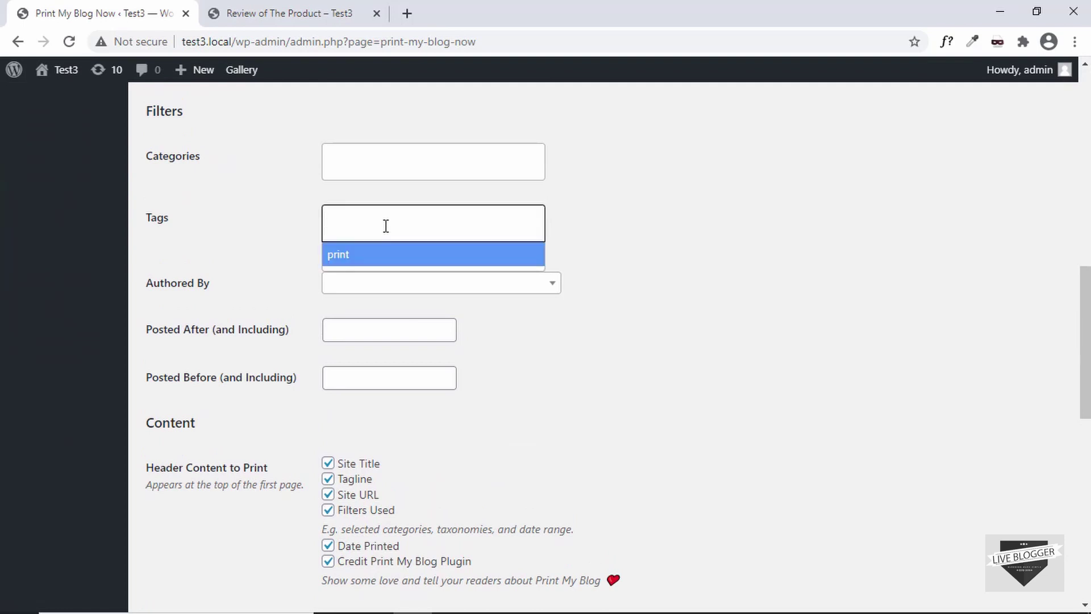
click(364, 257)
scroll(639, 218, down, 10)
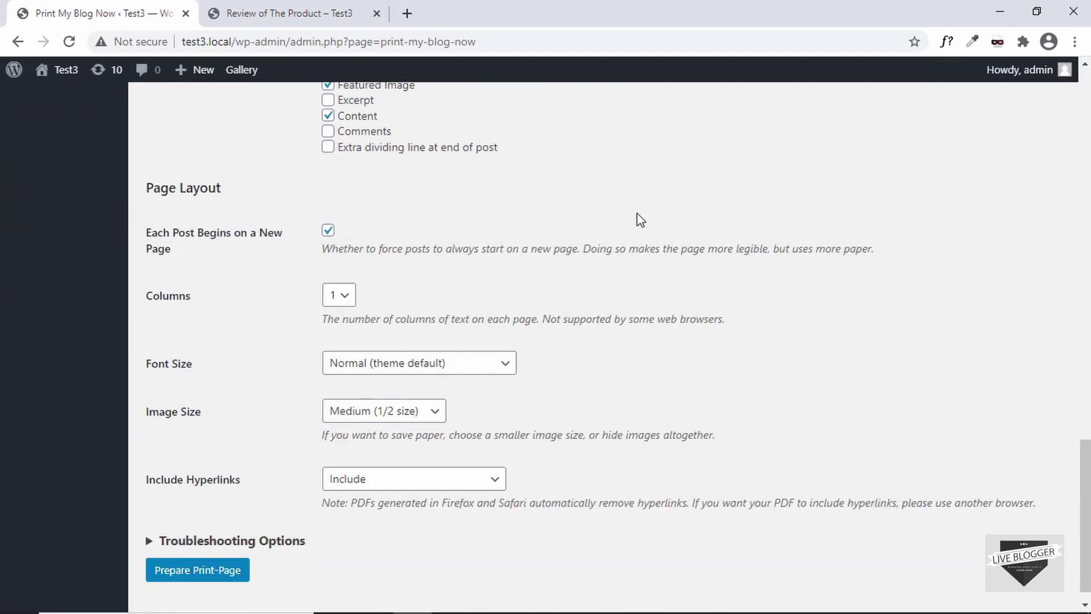
scroll(641, 219, down, 1)
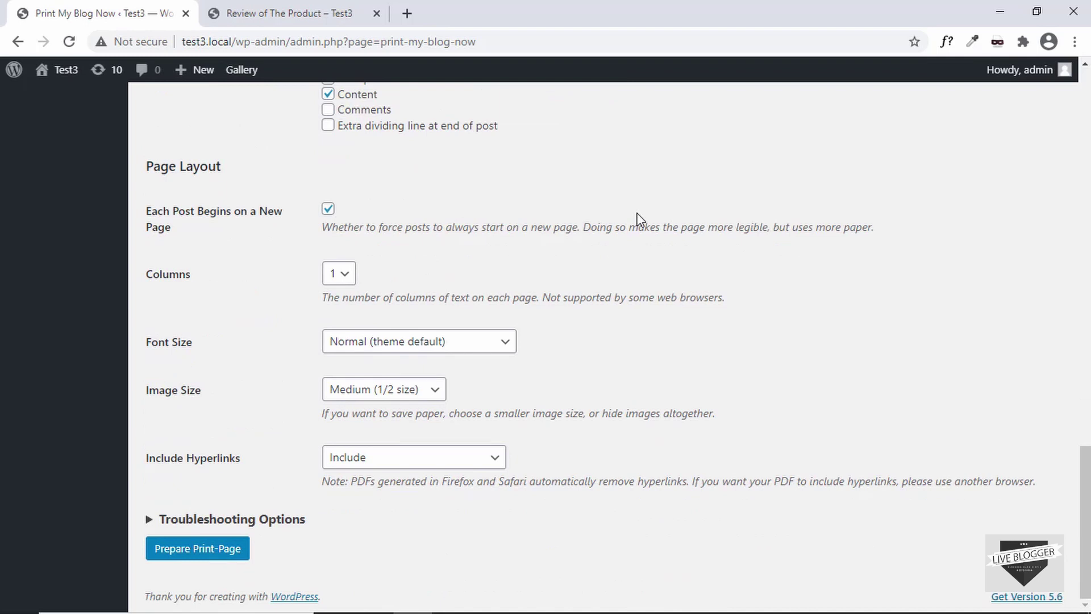
click(212, 560)
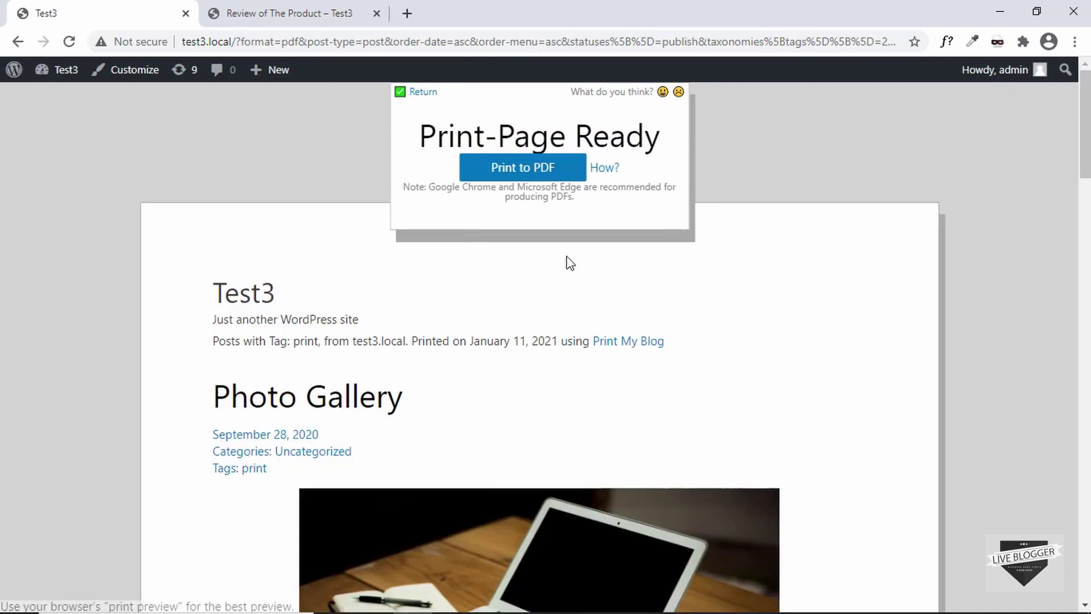
Step: Preview the 4-page PDF of print-tagged posts, cancel without saving, and return to Print Now
click(528, 169)
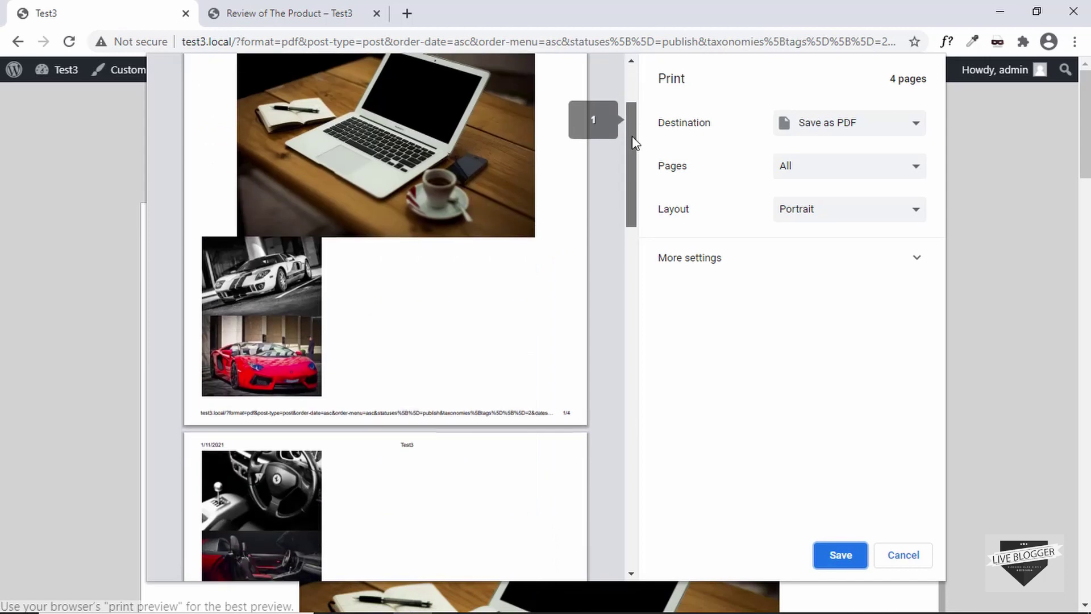
drag(632, 137, 632, 443)
drag(635, 254, 648, 108)
click(904, 555)
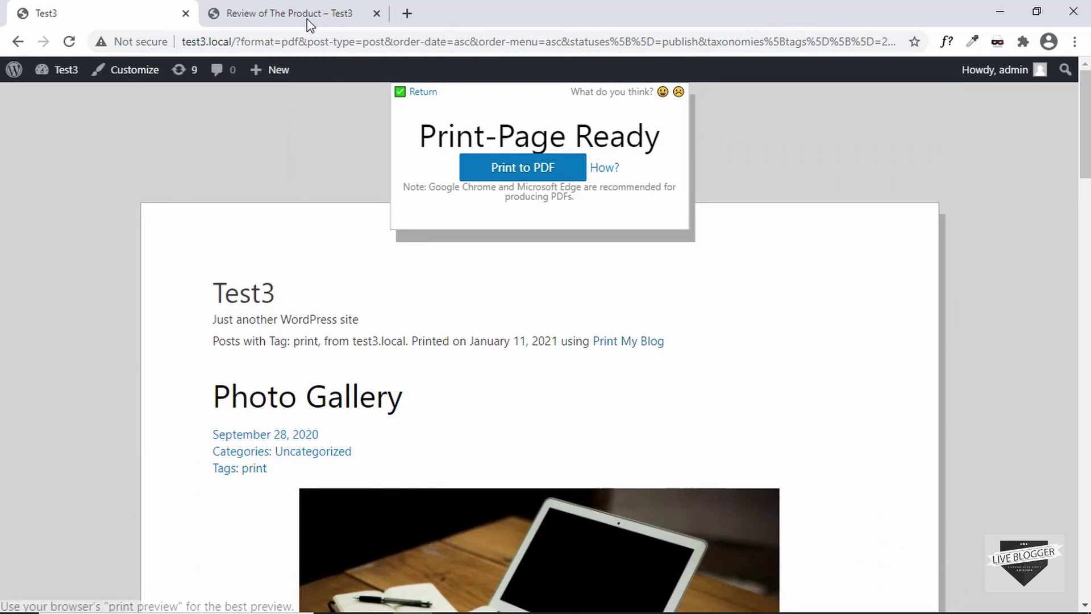
click(423, 93)
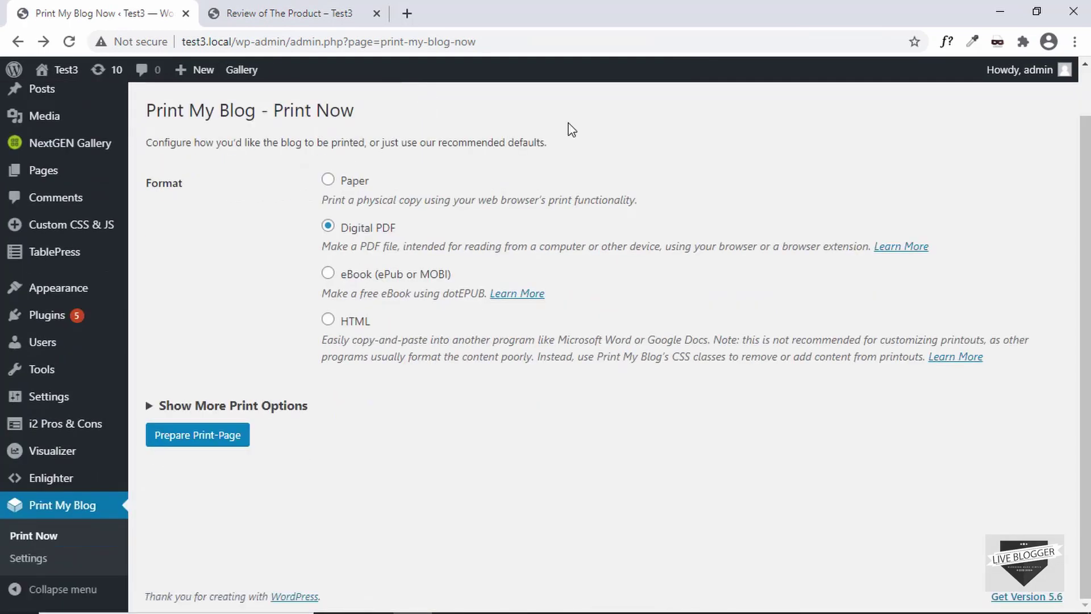